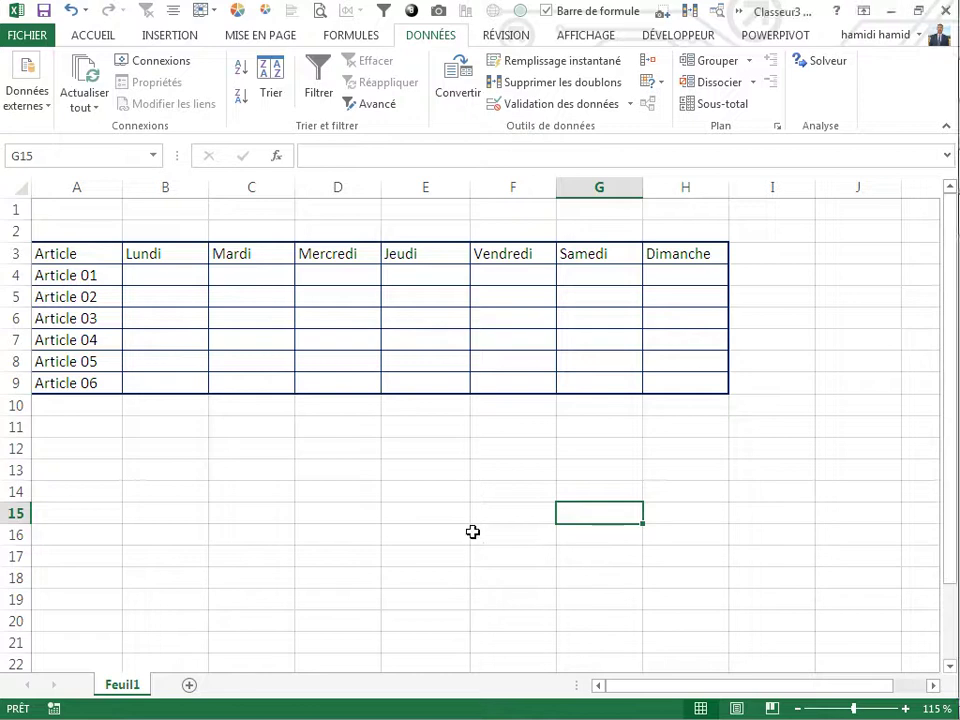
Step: Fill all of B4:H9 at once with random values from the formula =ALEA()*50
click(482, 513)
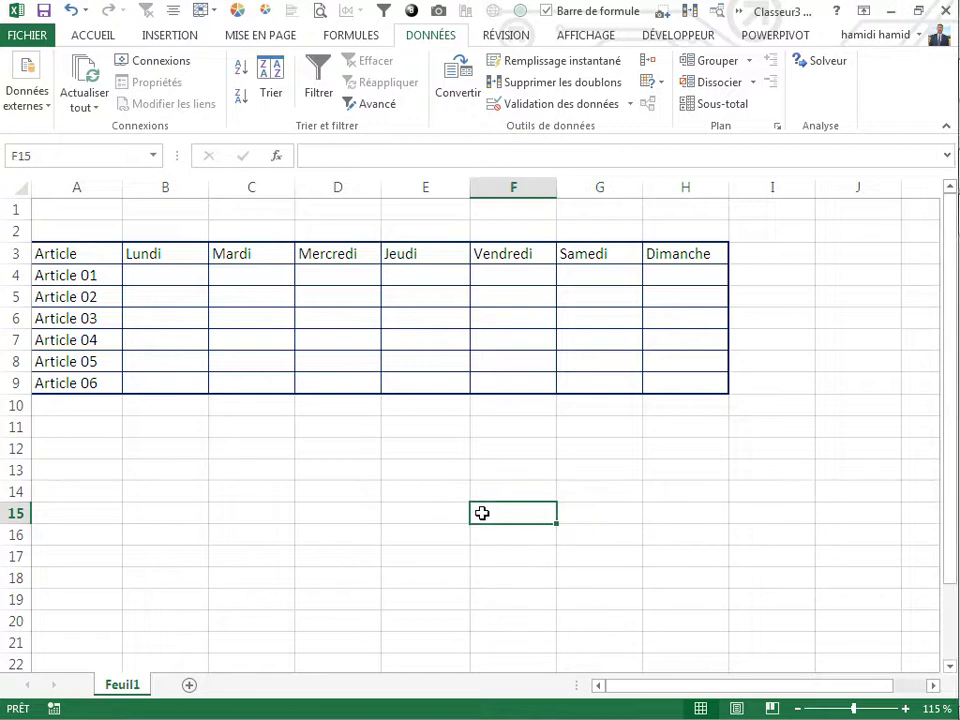
click(440, 500)
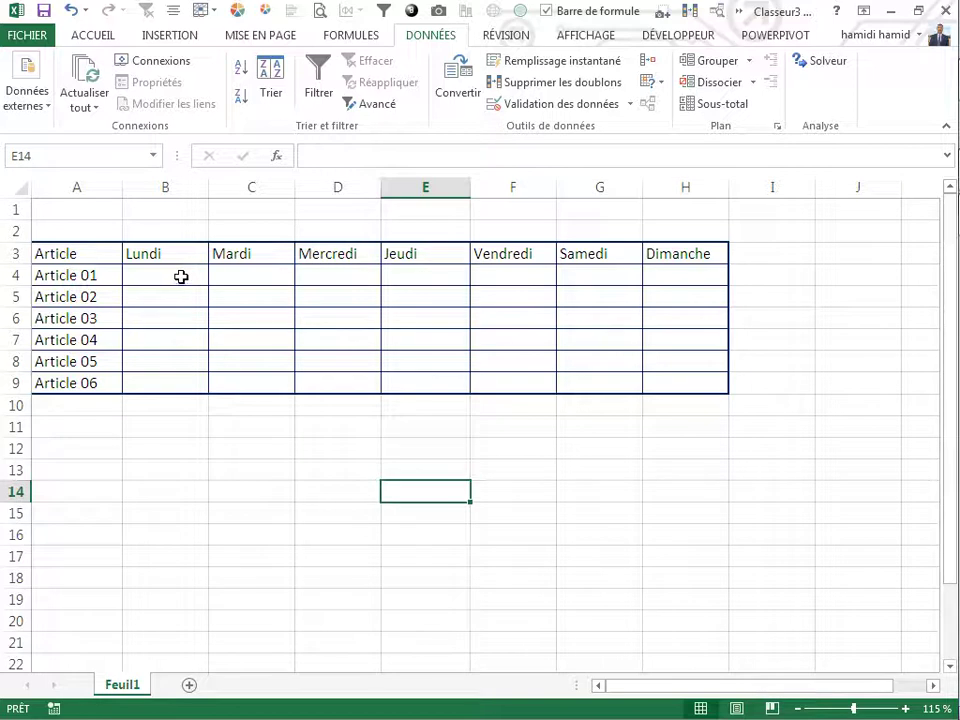
click(185, 277)
drag(219, 277, 635, 388)
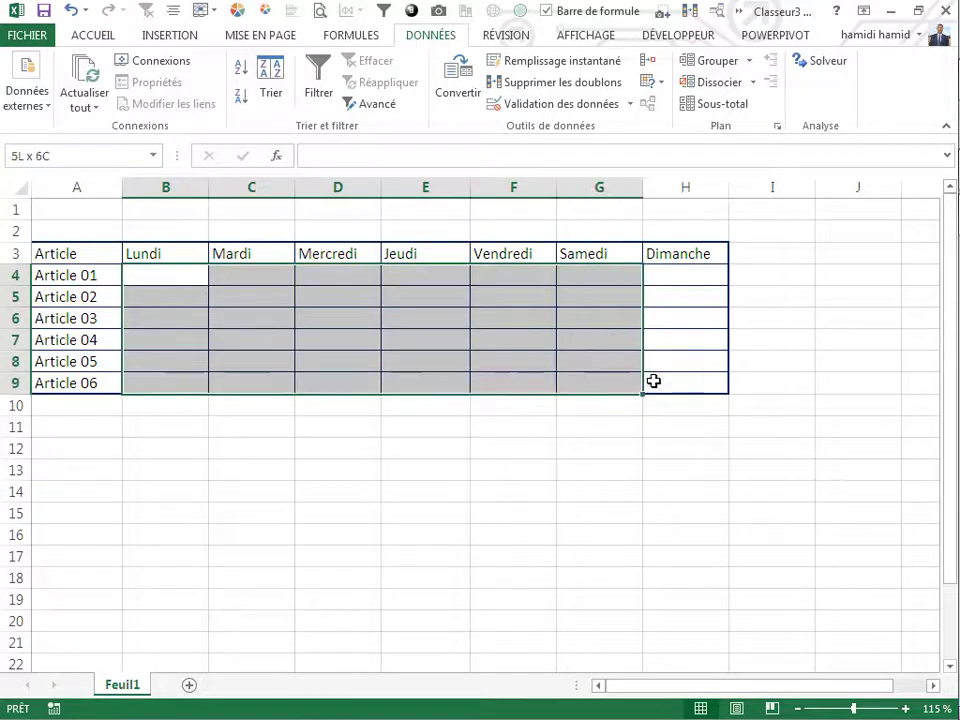
text(=)
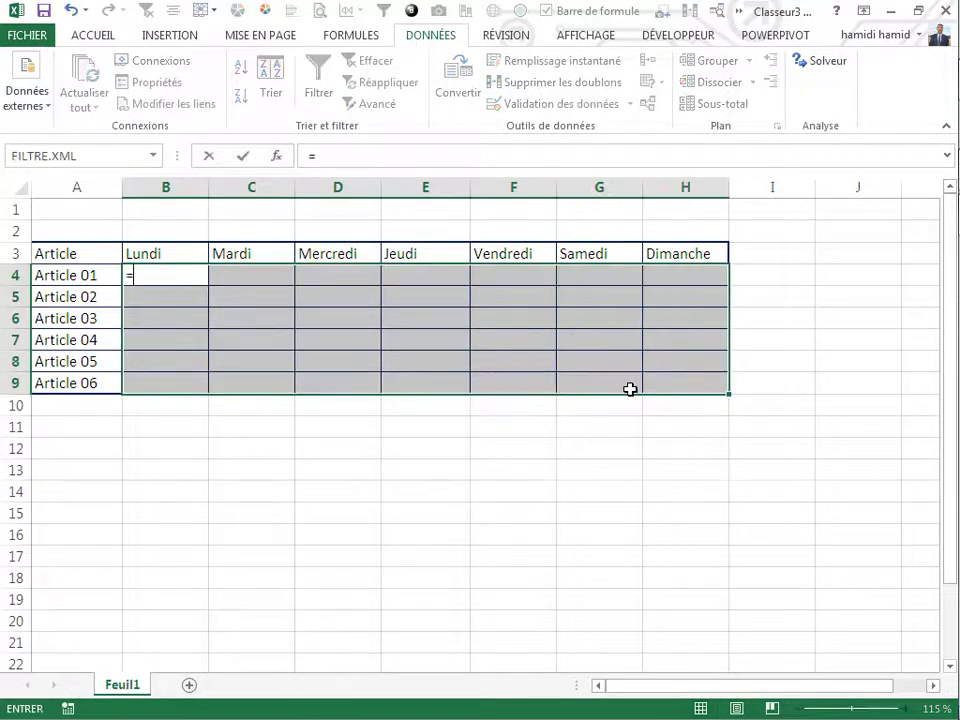
text(a)
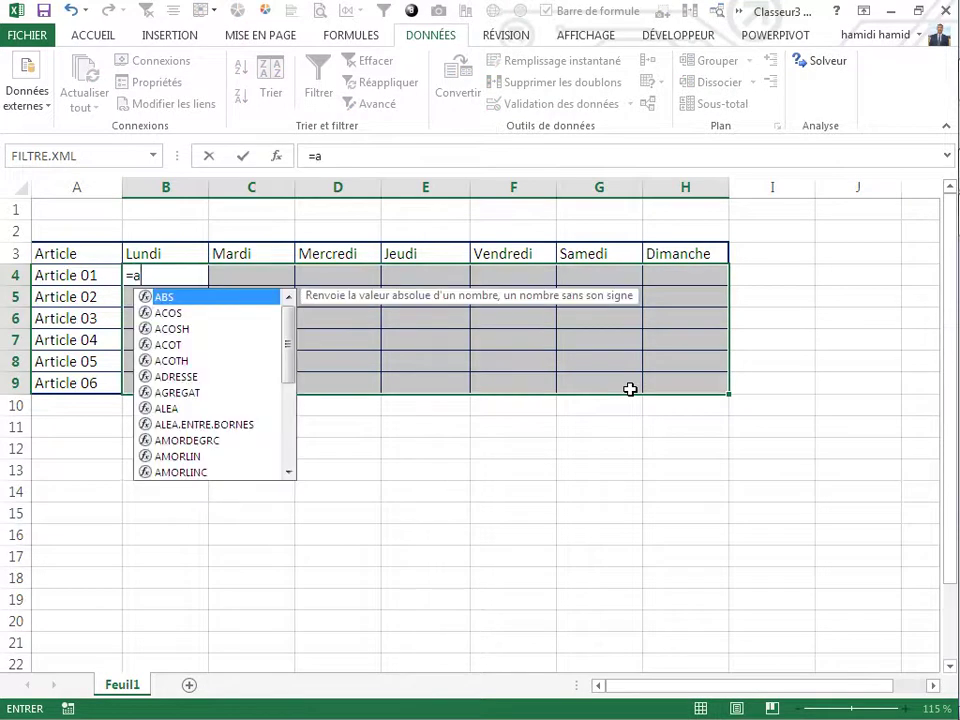
text(l)
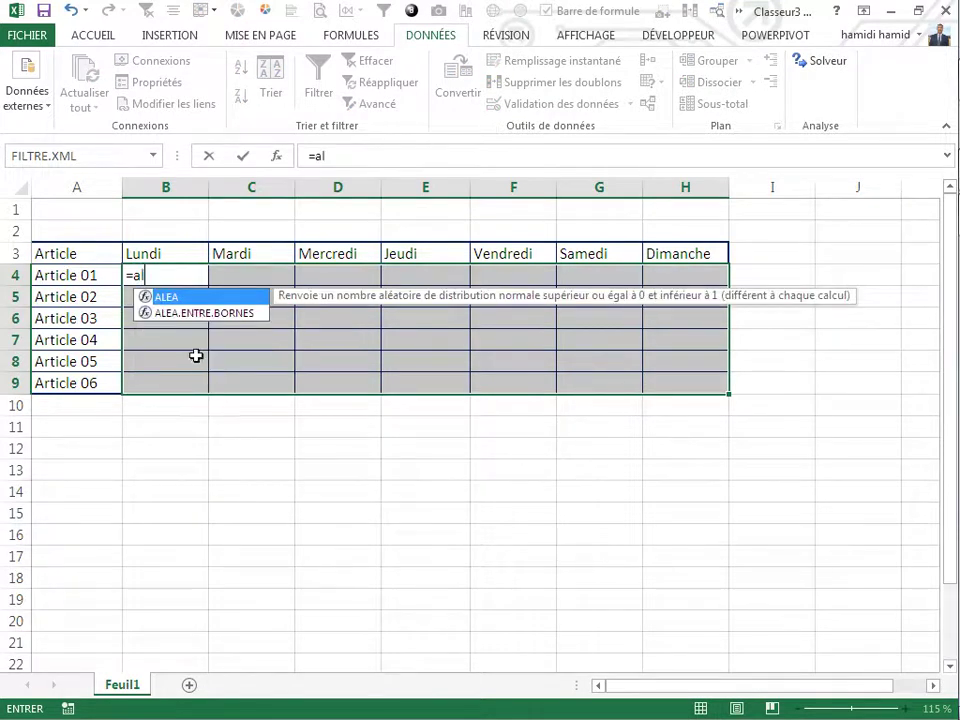
double_click(163, 297)
text())
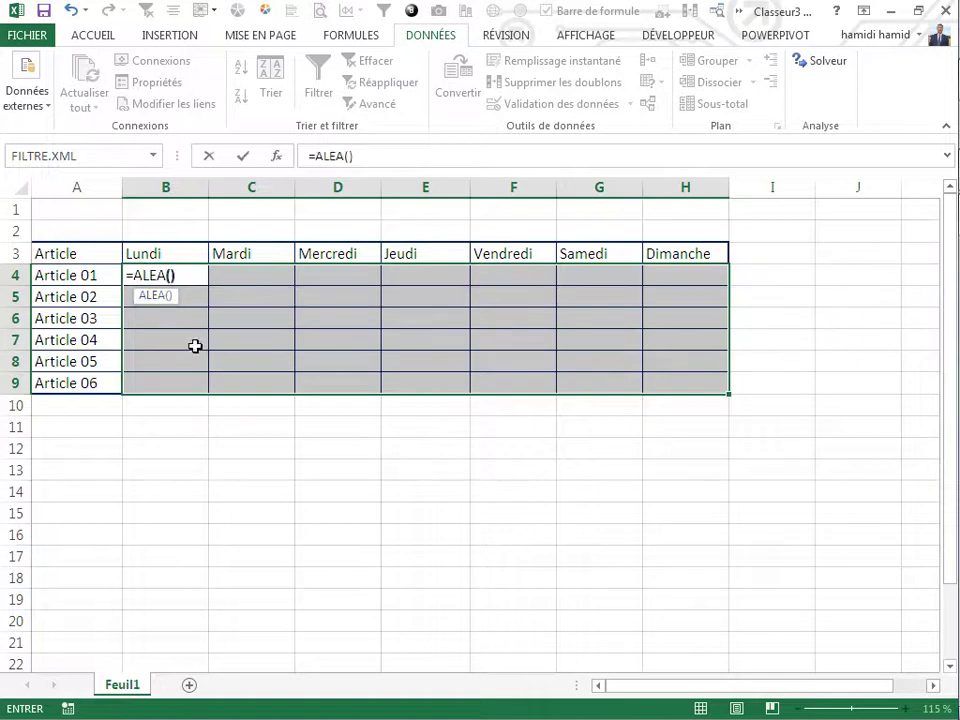
text(*50)
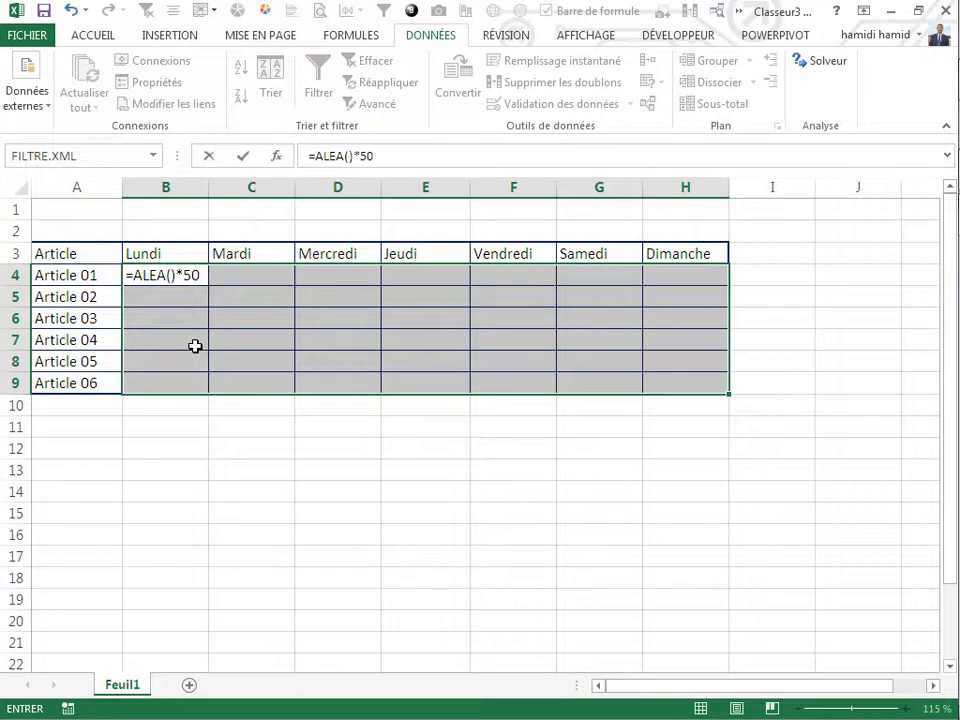
key(ctrl+Return)
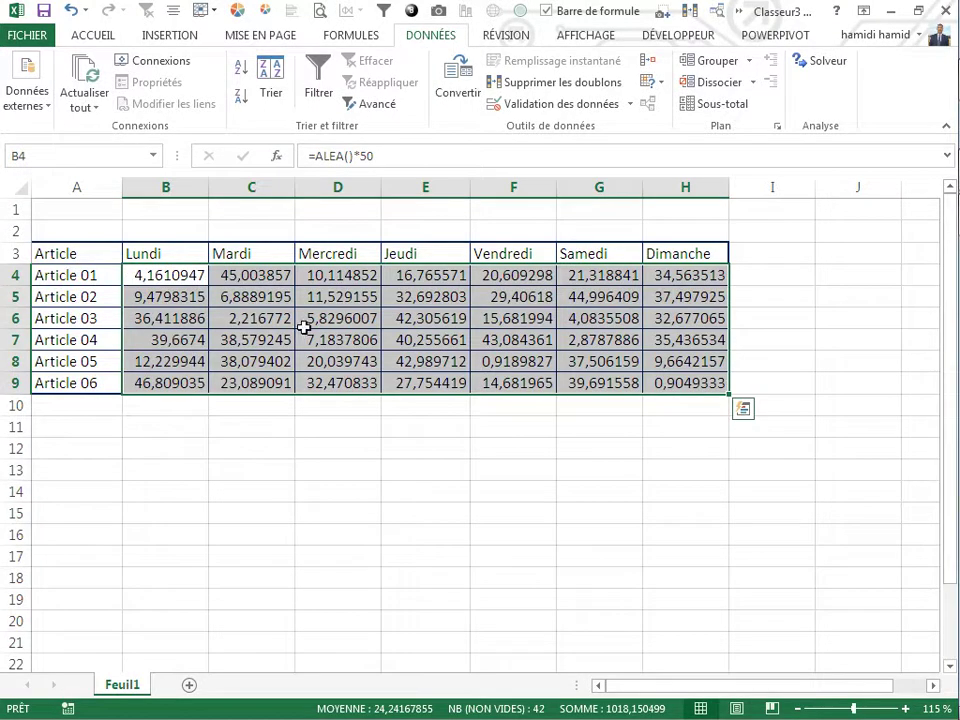
Step: Copy B4:H9 and paste it back as values to freeze the random numbers
right_click(306, 331)
click(350, 362)
right_click(333, 313)
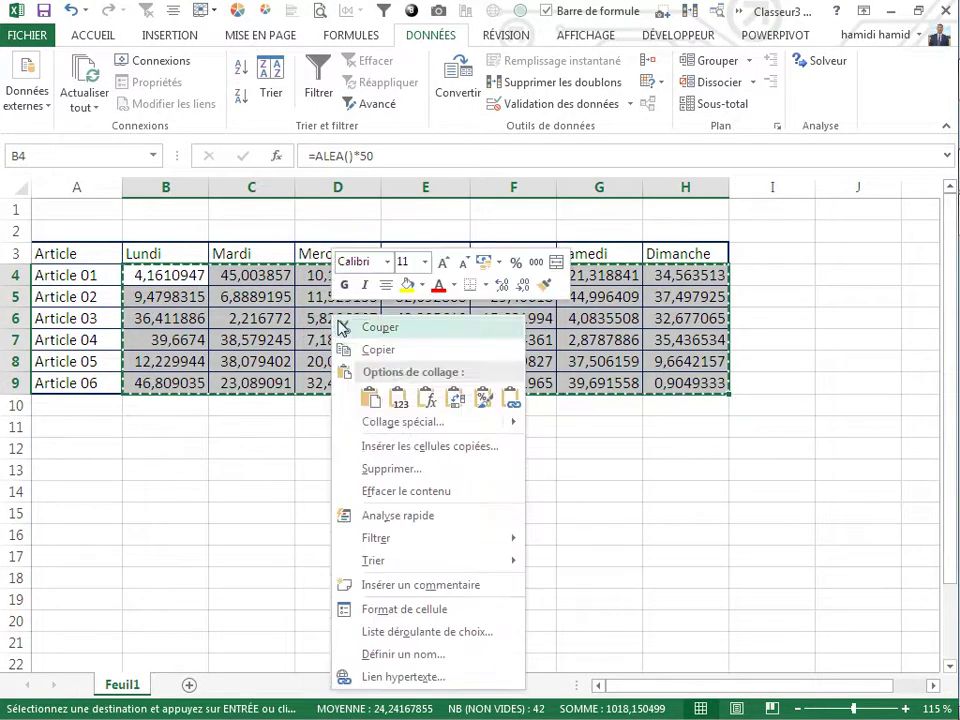
click(399, 400)
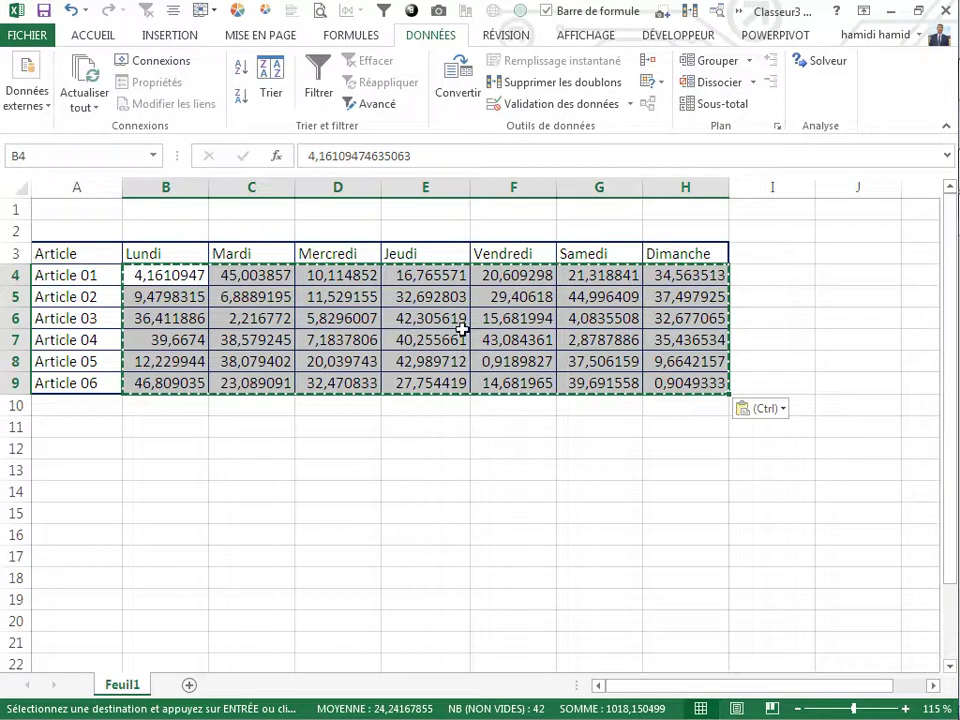
Step: Replace ',*' with nothing across the range, stripping all decimals in 42 replacements
key(ctrl+h)
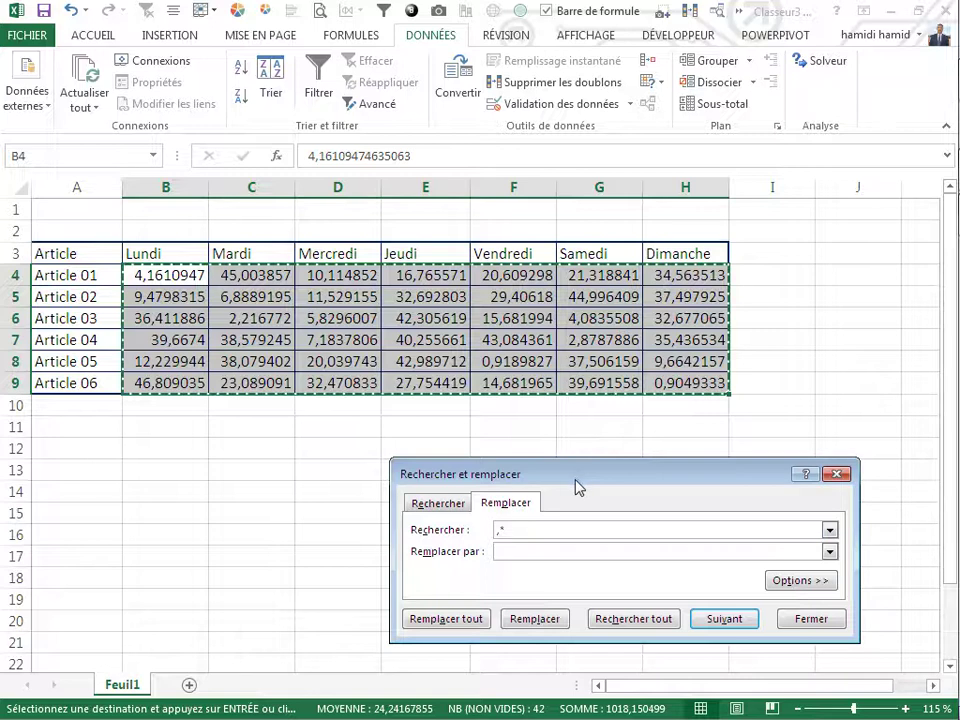
drag(578, 487, 578, 399)
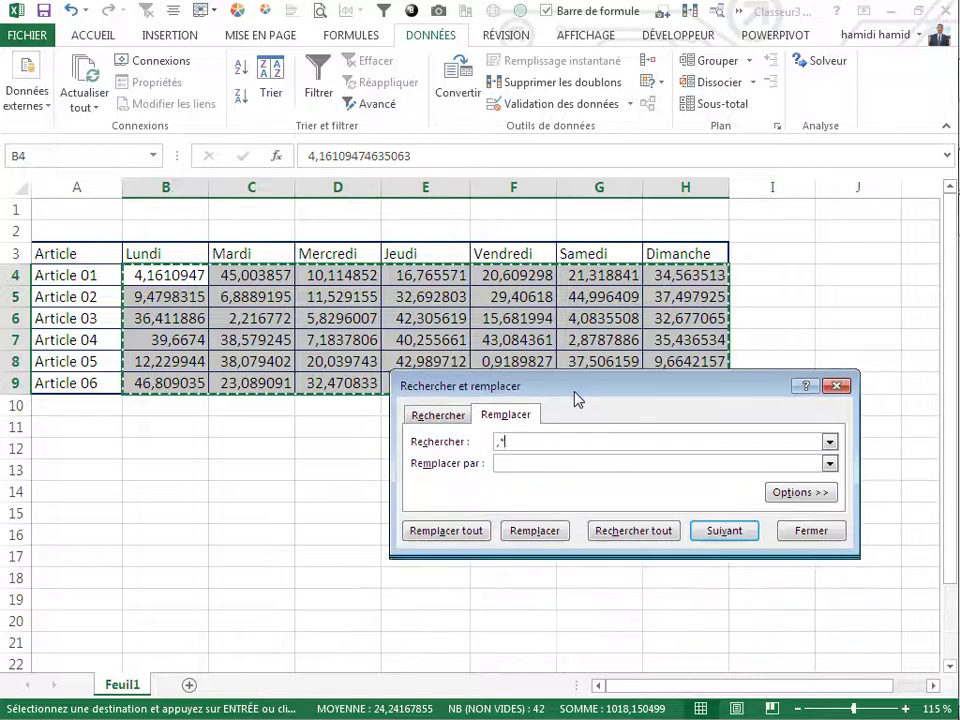
click(457, 535)
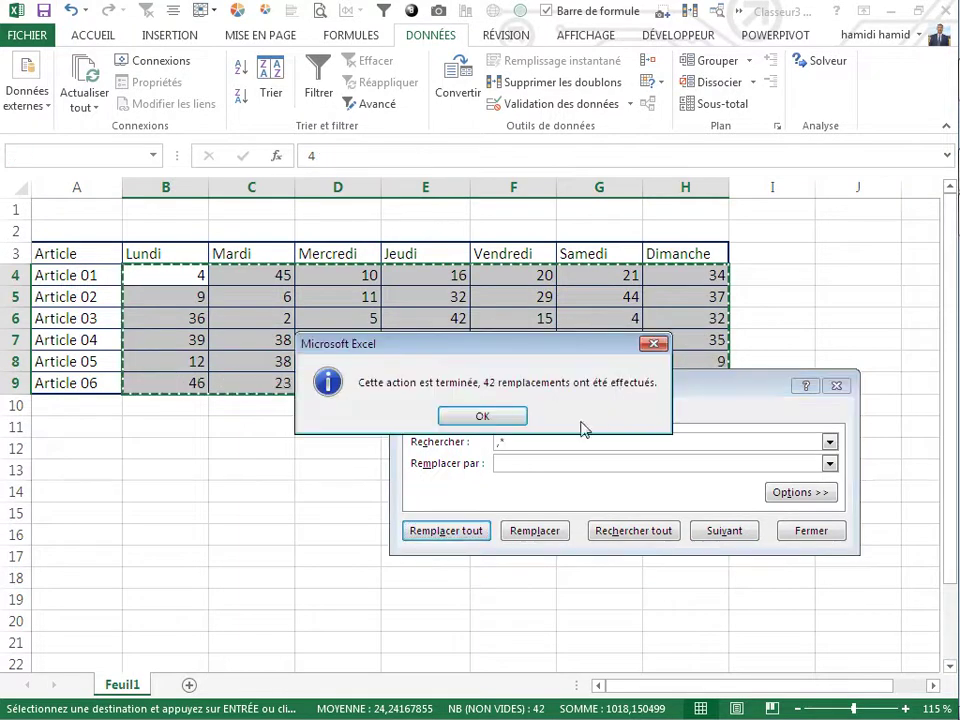
click(482, 416)
click(811, 531)
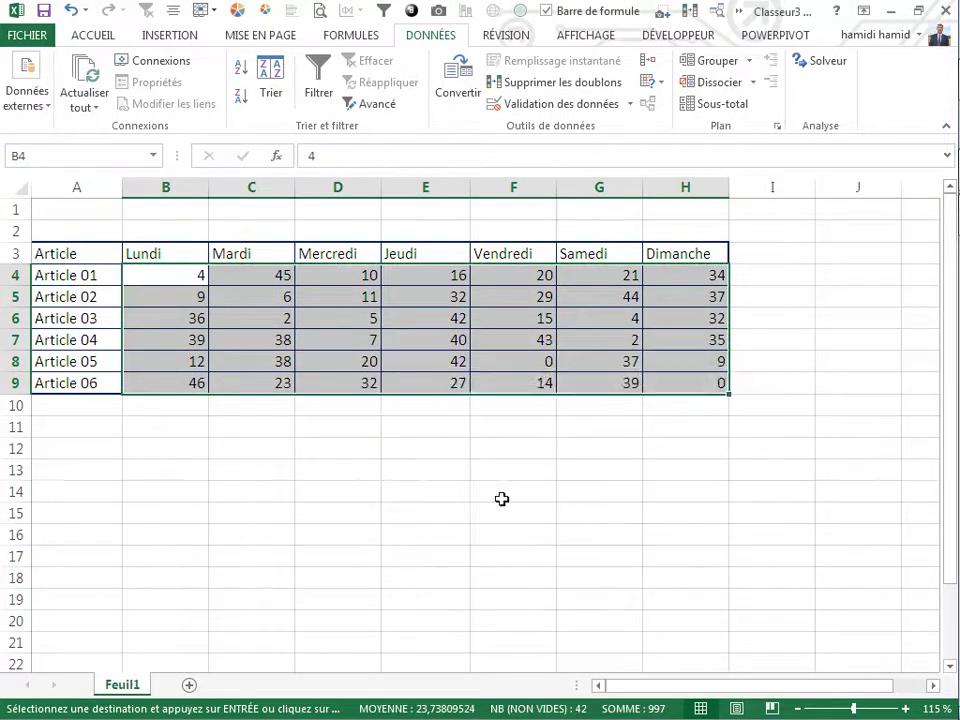
click(499, 495)
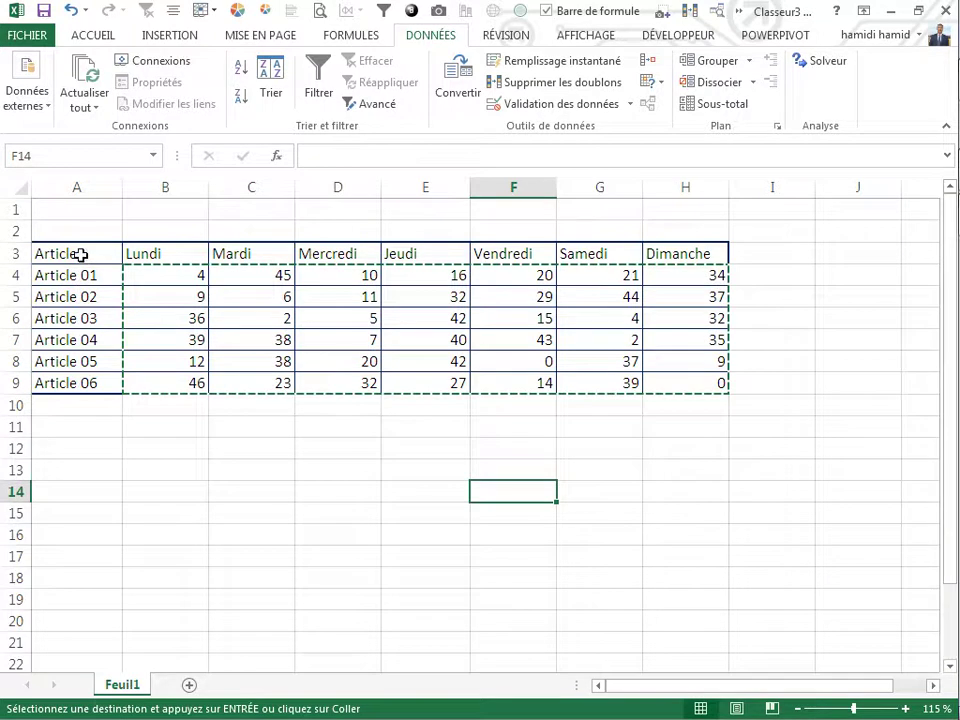
Step: Copy the Article labels into B13:B19 for a second table
drag(79, 253, 92, 379)
key(ctrl+c)
click(124, 454)
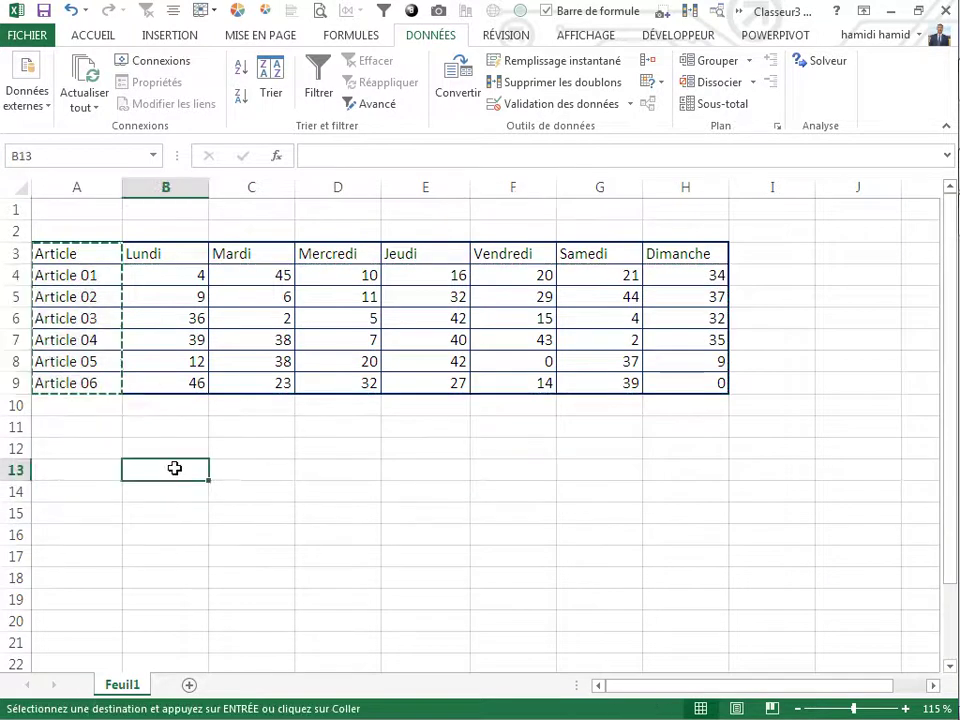
drag(175, 467, 165, 598)
key(ctrl+v)
click(236, 476)
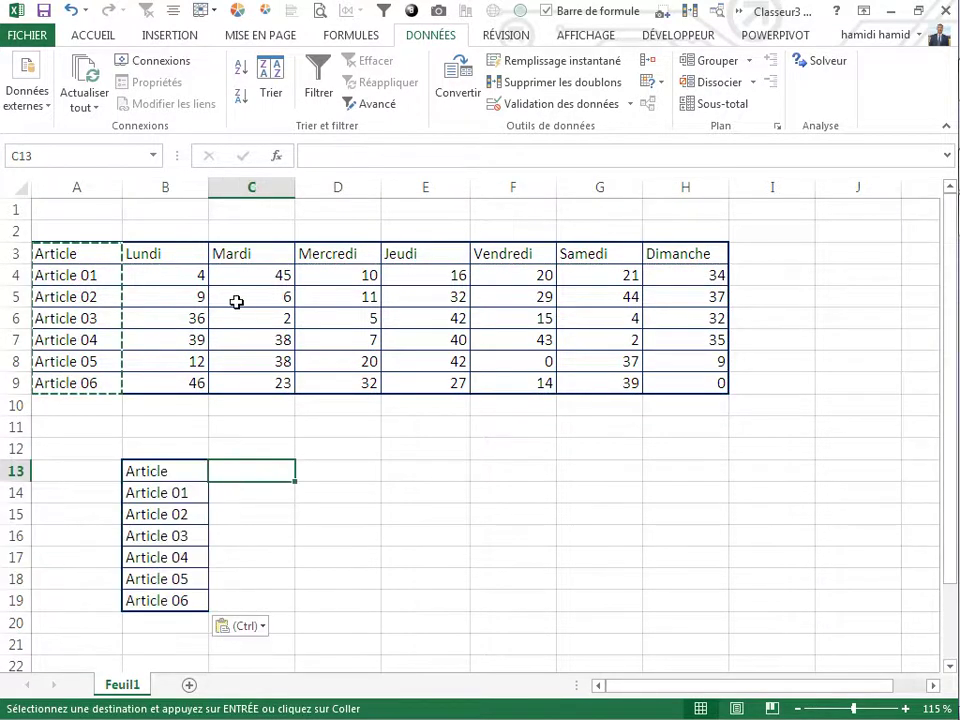
Step: Copy the weekday headers B3:H3 into row 13 starting at C13
click(152, 258)
drag(304, 255, 671, 251)
key(ctrl+c)
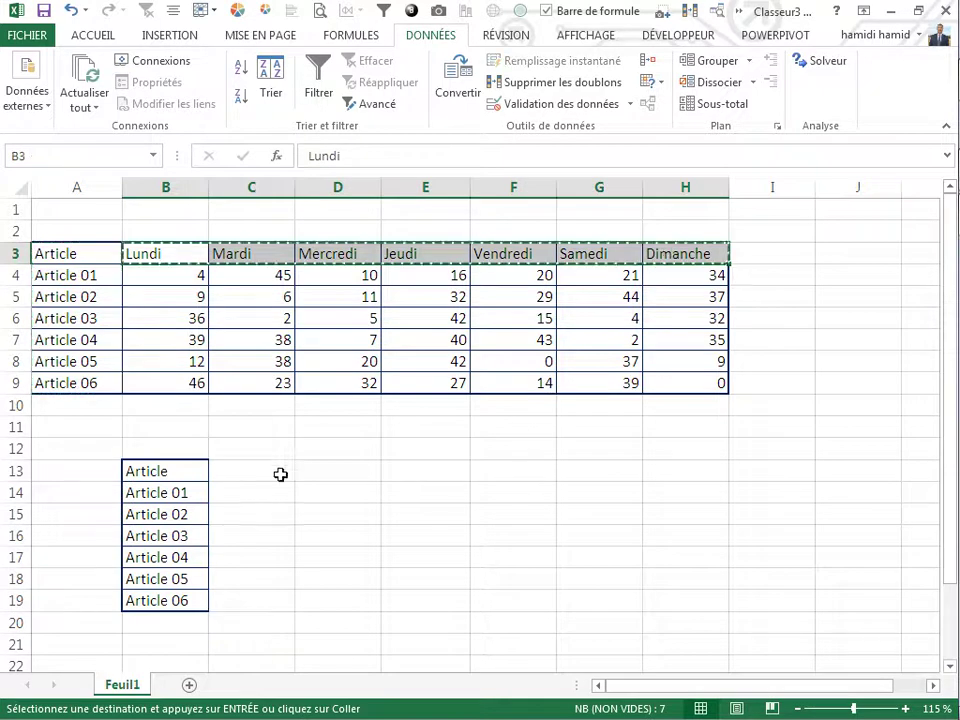
click(274, 466)
key(ctrl+v)
click(394, 549)
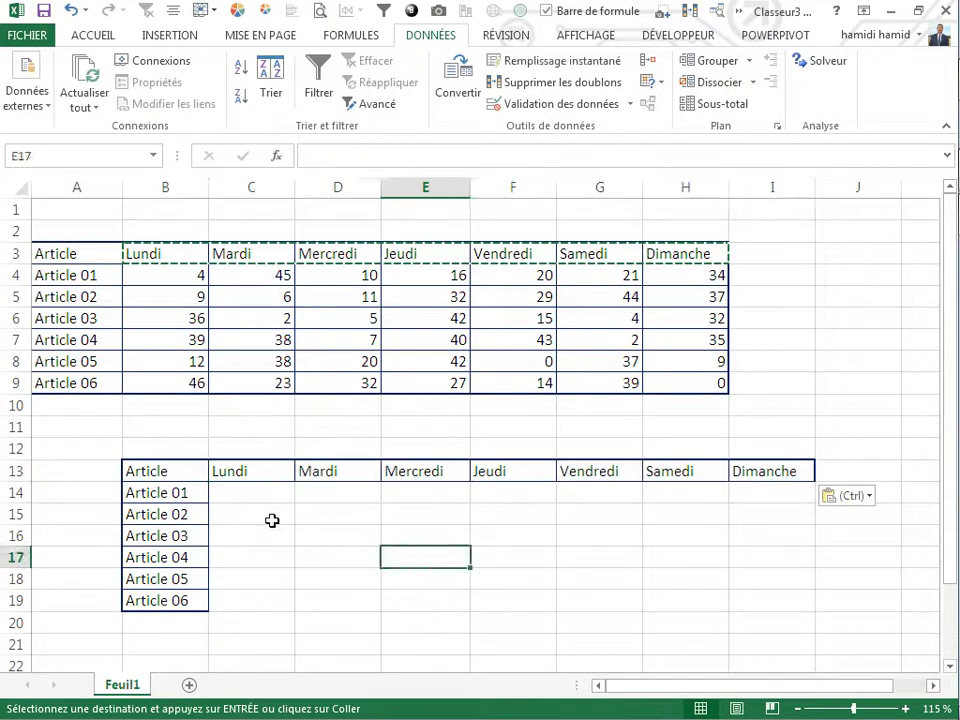
Step: Enter =+B4 in C14, fill it across to I14 and down to row 19
click(271, 497)
text(+B4)
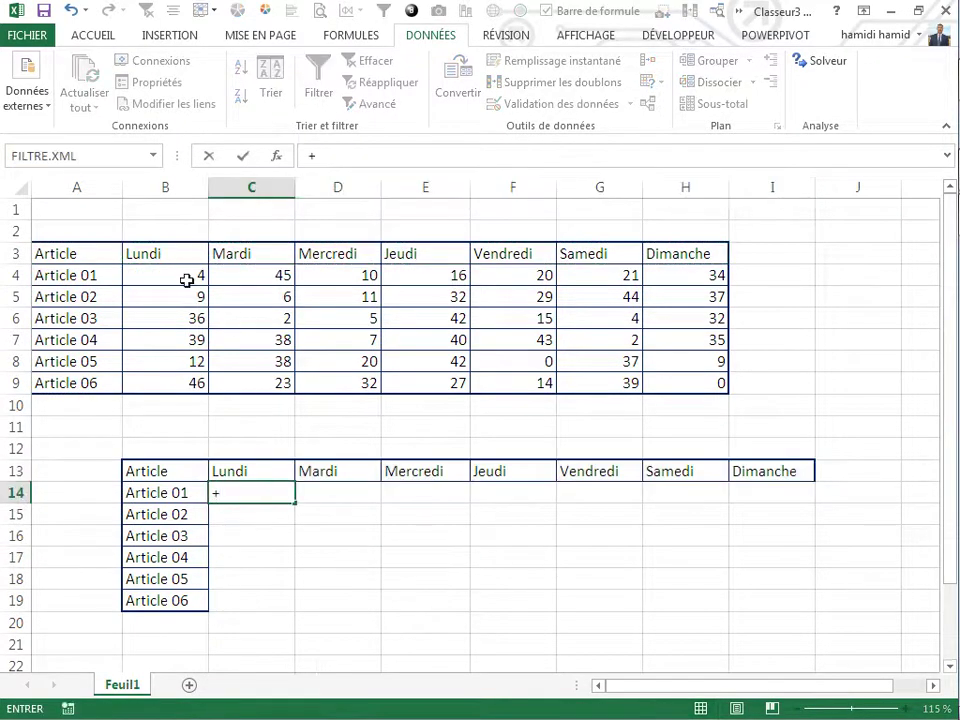
click(187, 281)
click(325, 598)
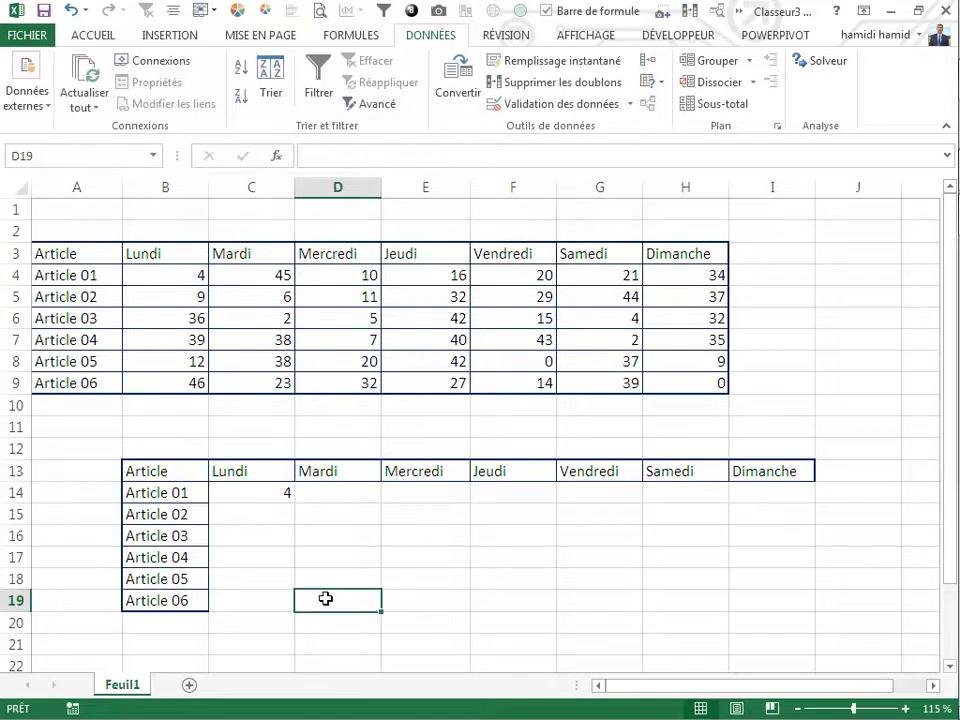
click(278, 499)
drag(293, 505, 795, 506)
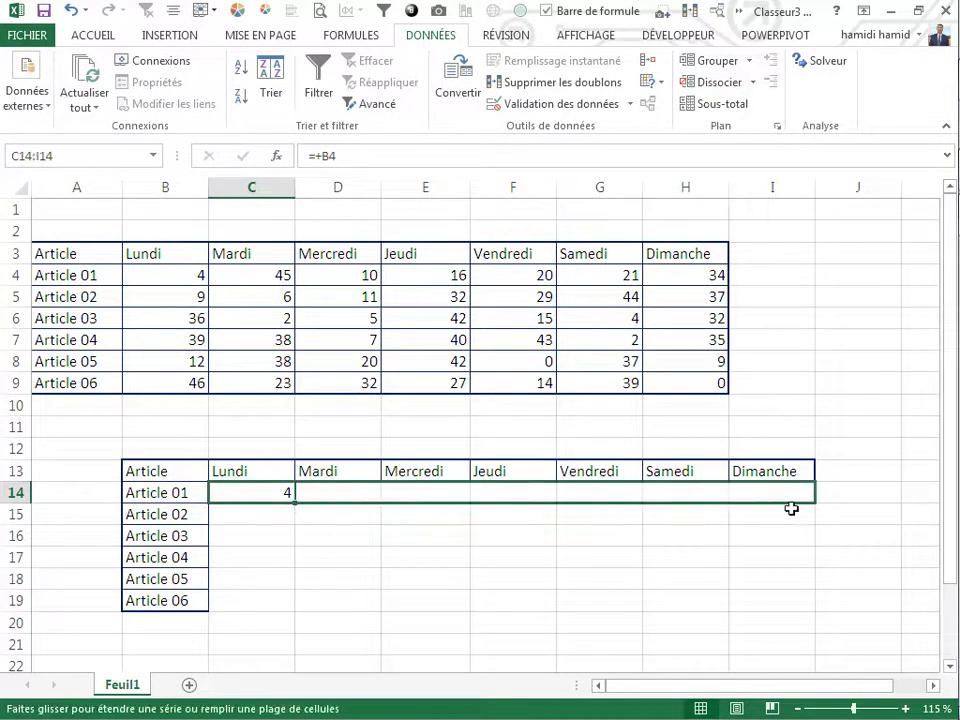
drag(810, 551, 806, 617)
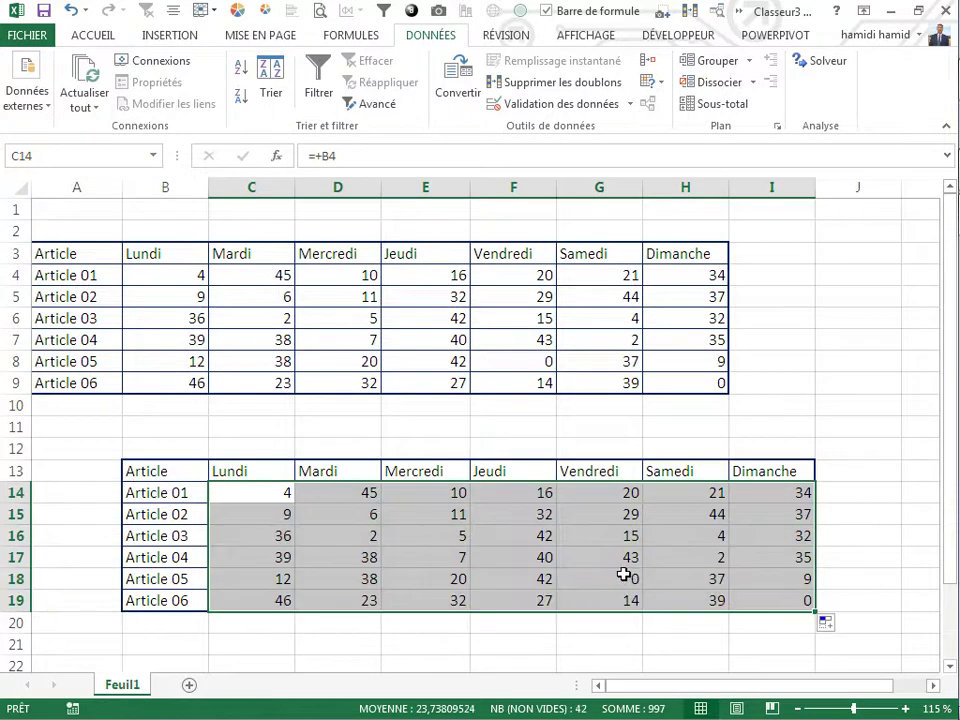
click(456, 535)
drag(291, 496, 762, 596)
Step: In the conditional formatting rules manager, add a formula rule =estformule(c14) with orange fill
click(93, 36)
click(640, 60)
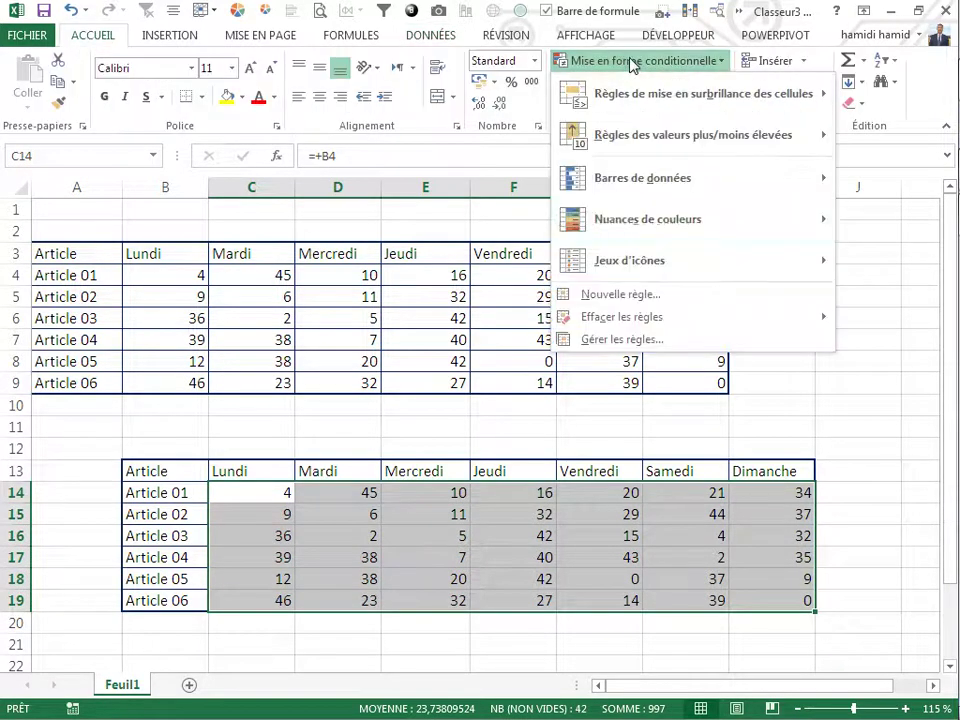
click(619, 343)
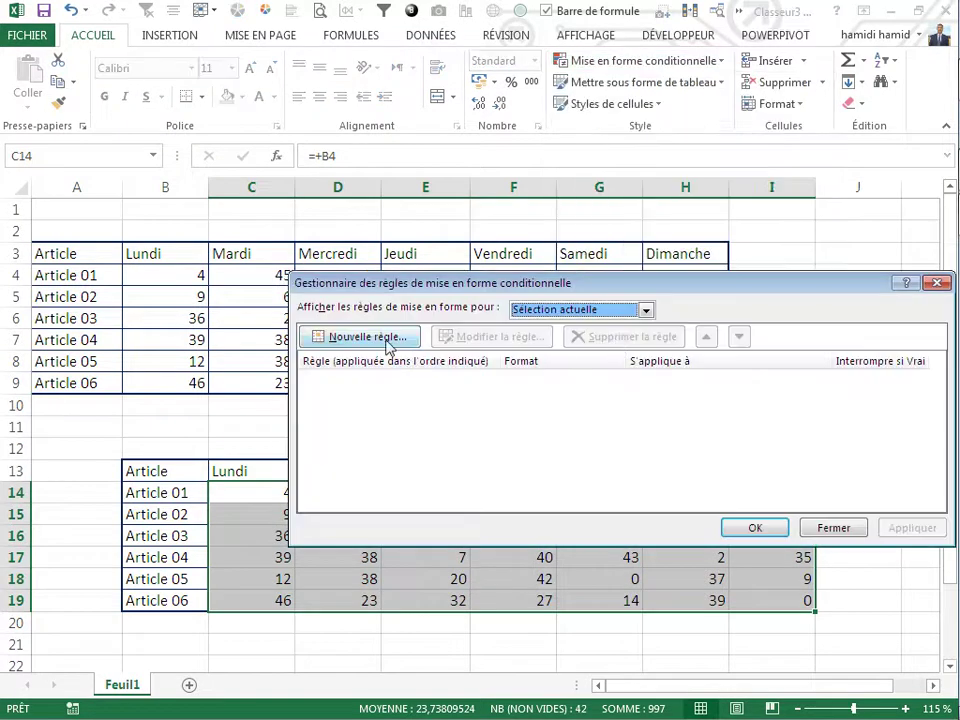
drag(465, 283, 424, 162)
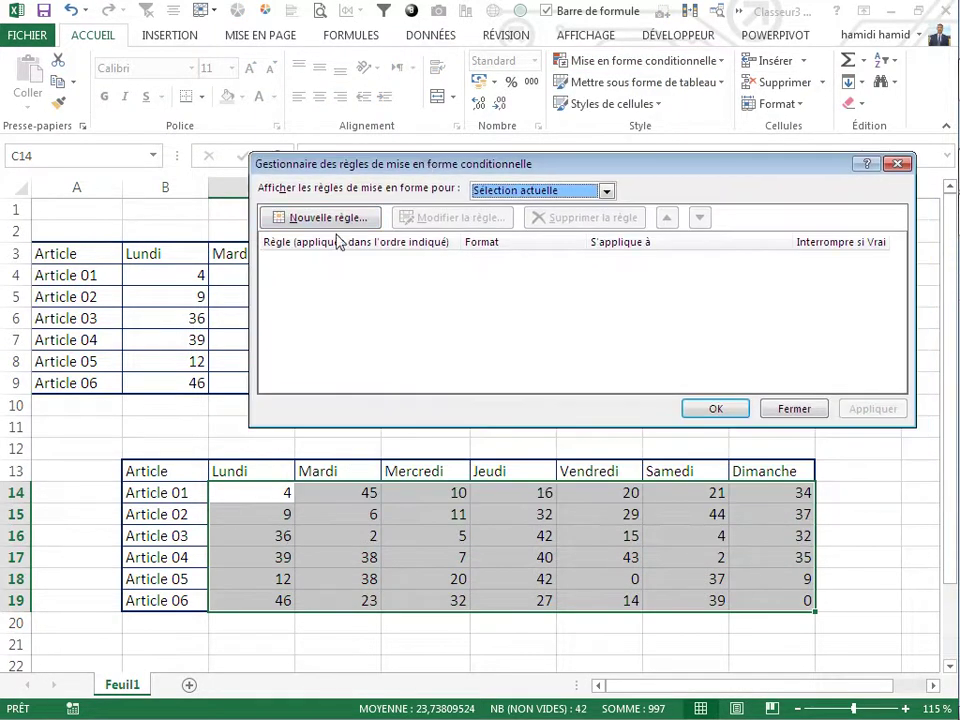
click(272, 218)
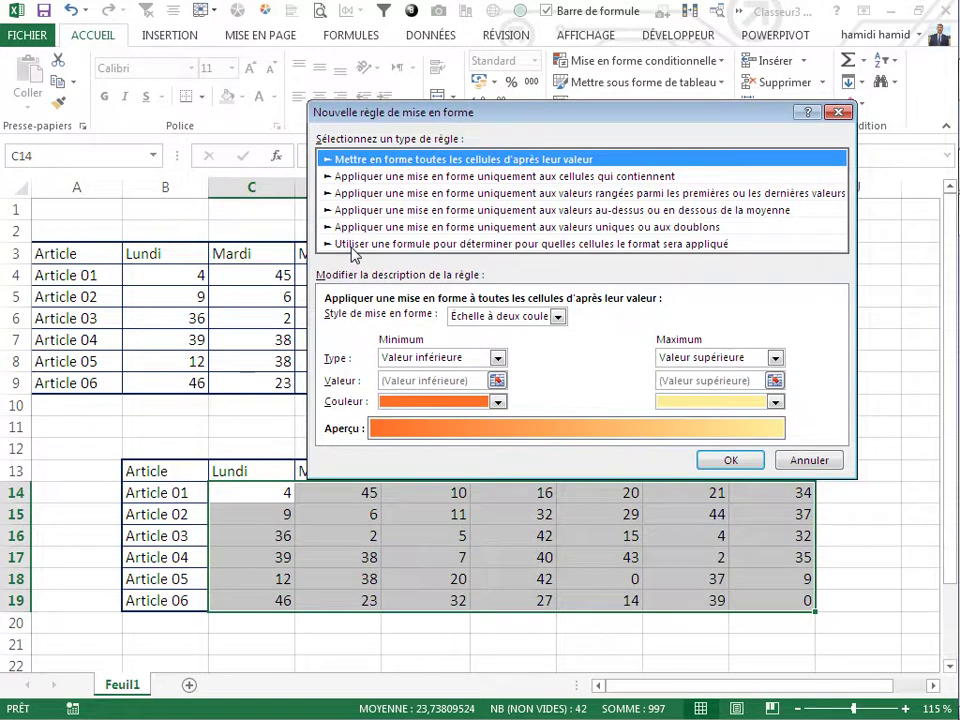
click(353, 244)
click(353, 323)
text(=estformule)
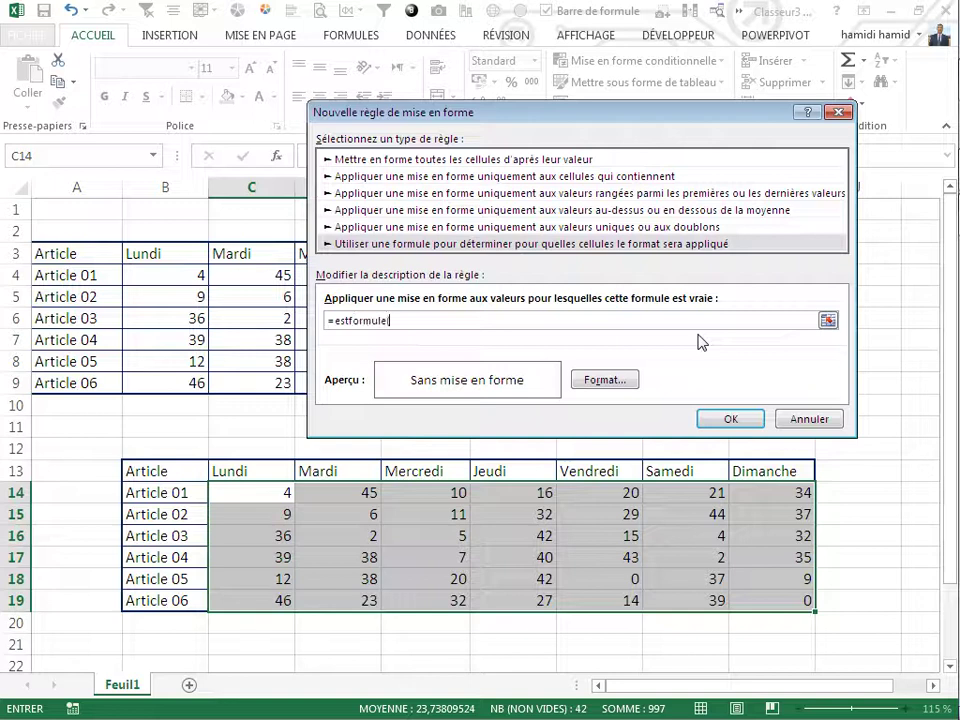
text((c14)
click(592, 381)
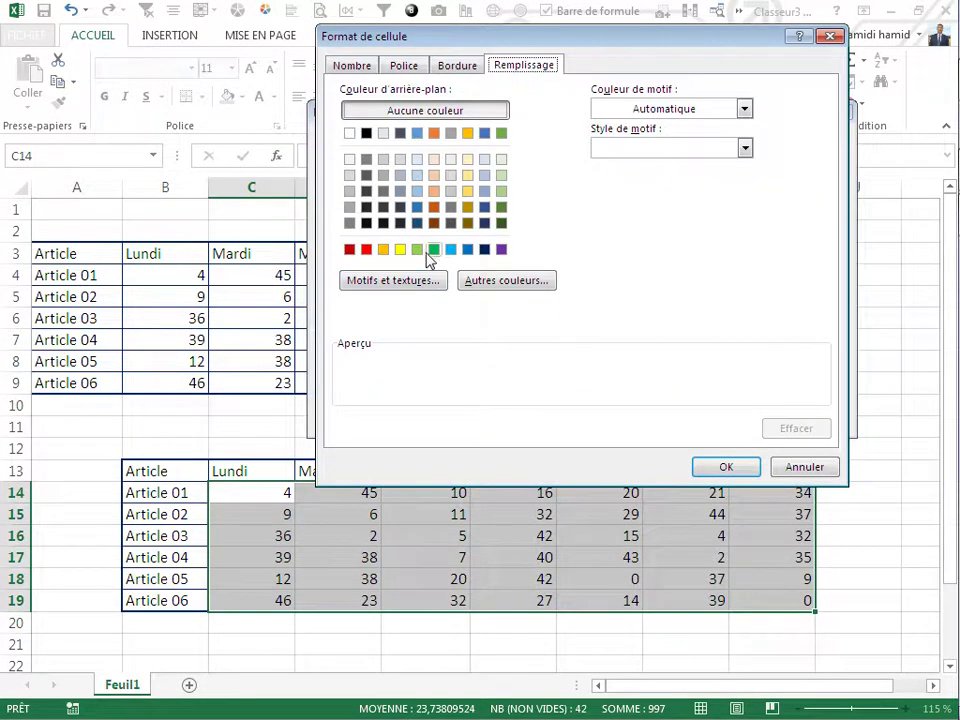
click(383, 250)
click(730, 470)
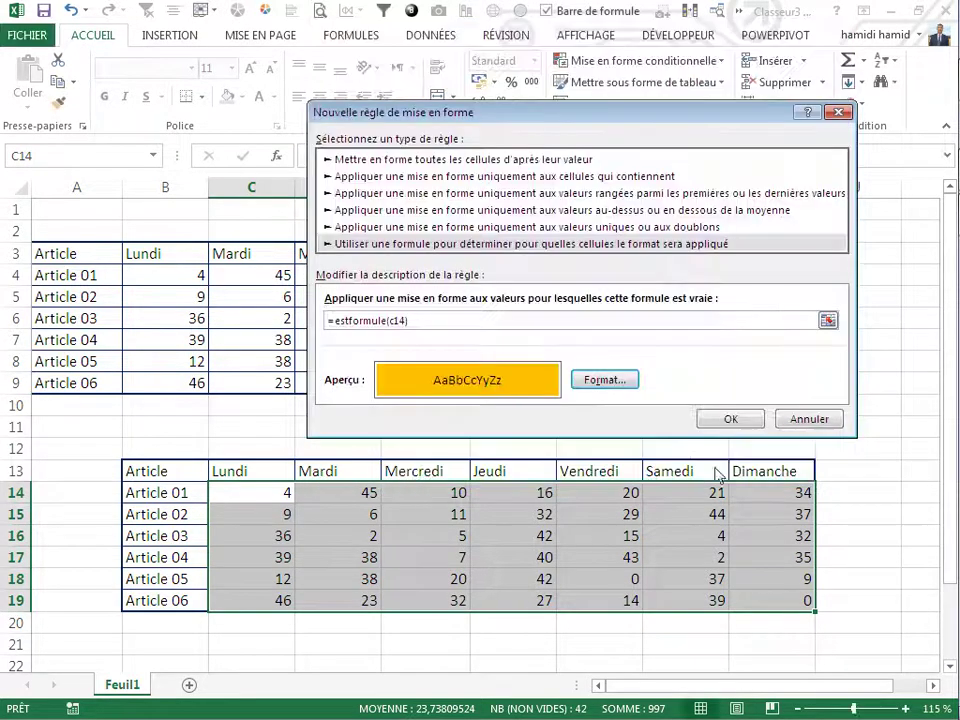
click(733, 418)
Step: Apply the orange rule to C14:I19 and inspect the formulas in F15, F17, H16 and I16
click(696, 409)
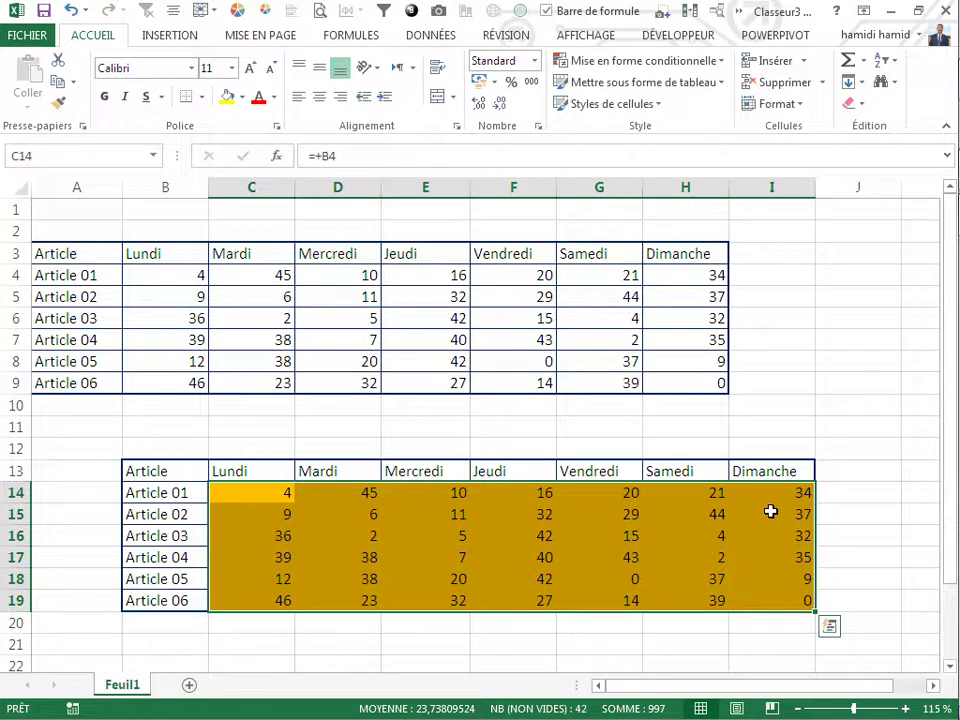
click(474, 521)
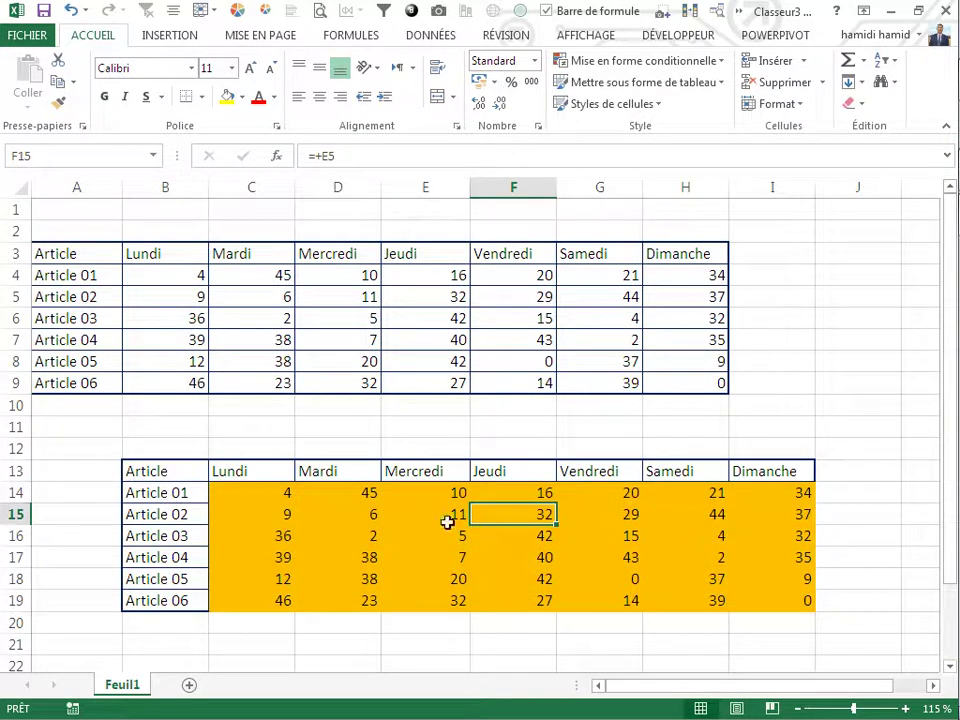
click(522, 564)
click(664, 540)
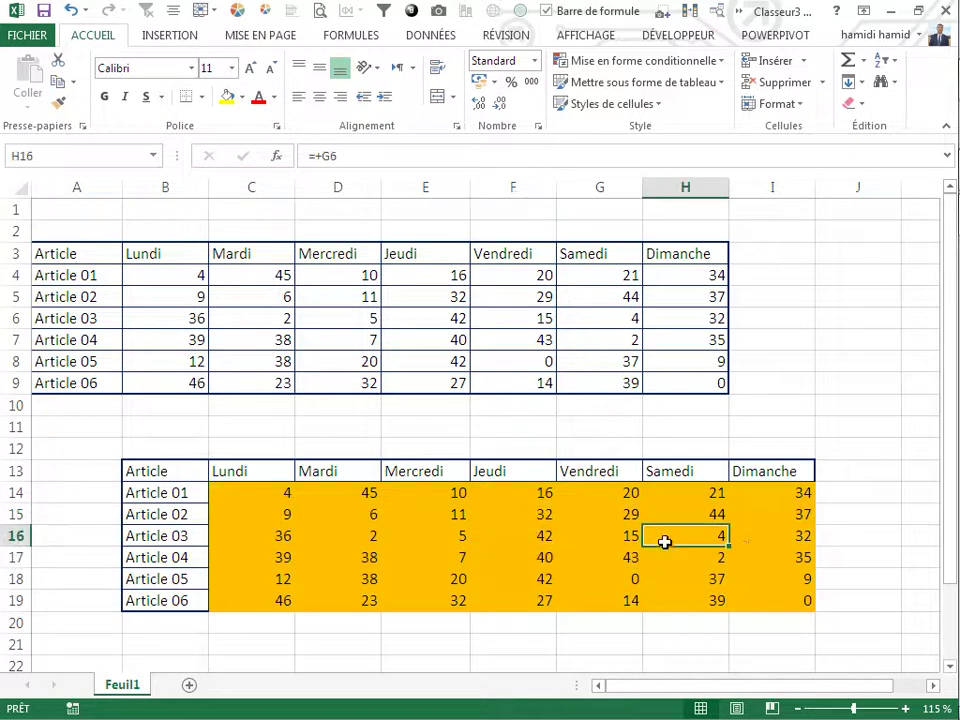
click(752, 537)
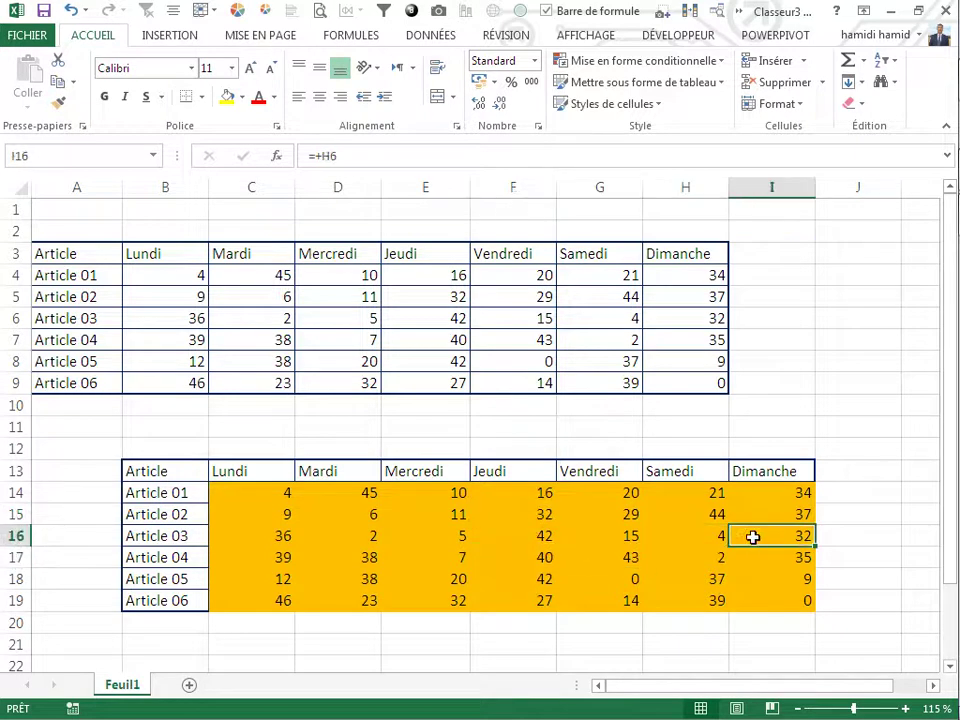
click(607, 557)
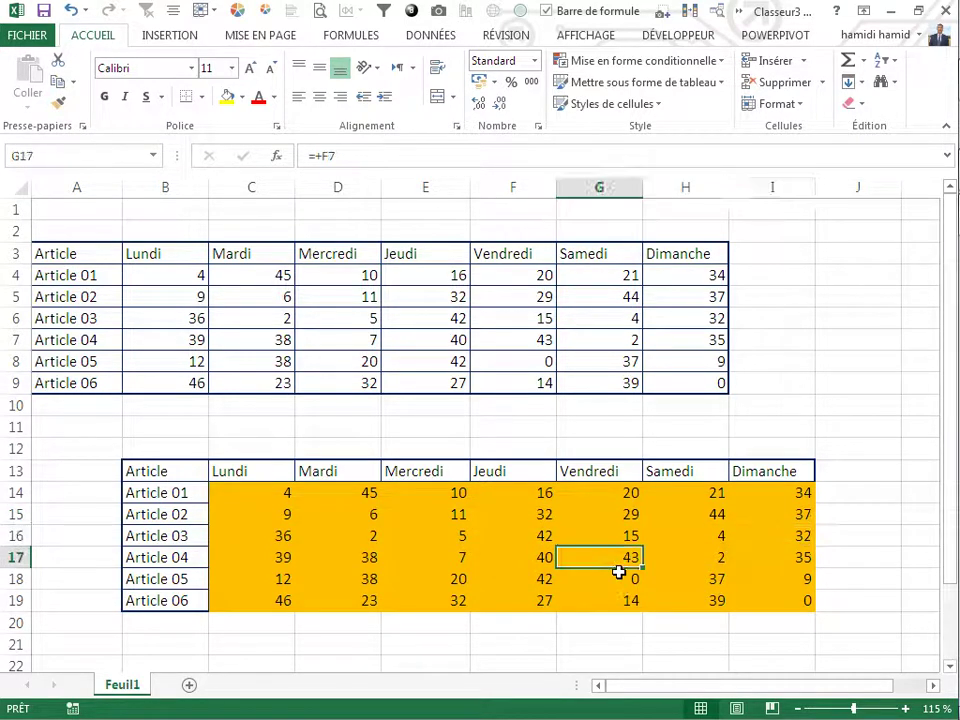
Step: Overwrite G17 with 55, clear E17, and type 'gj' into D16
text(55)
key(Return)
click(599, 644)
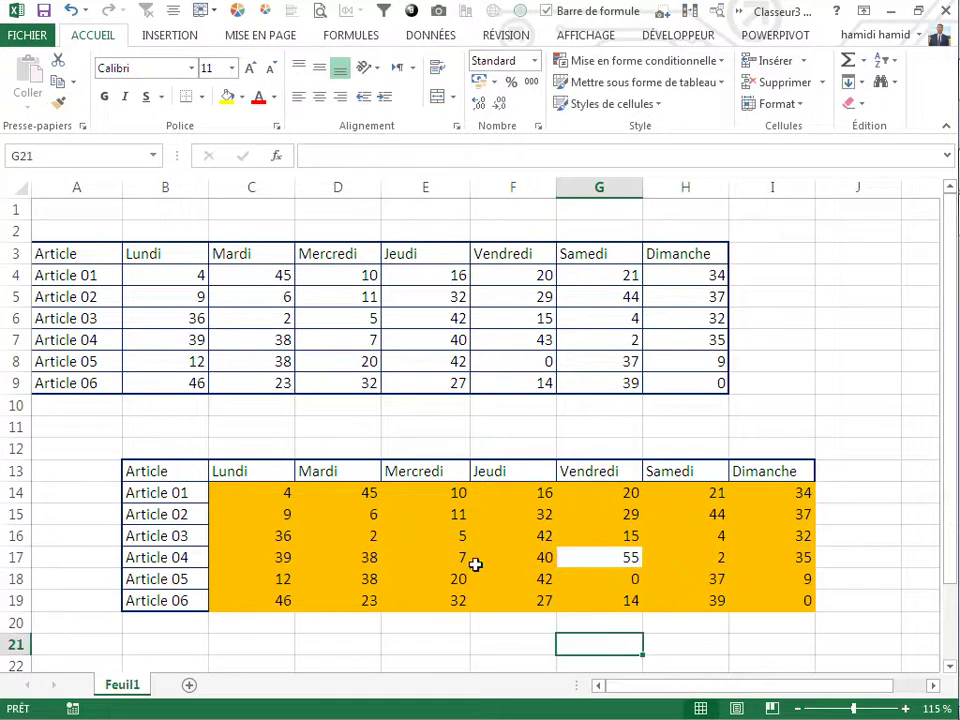
click(459, 561)
key(Delete)
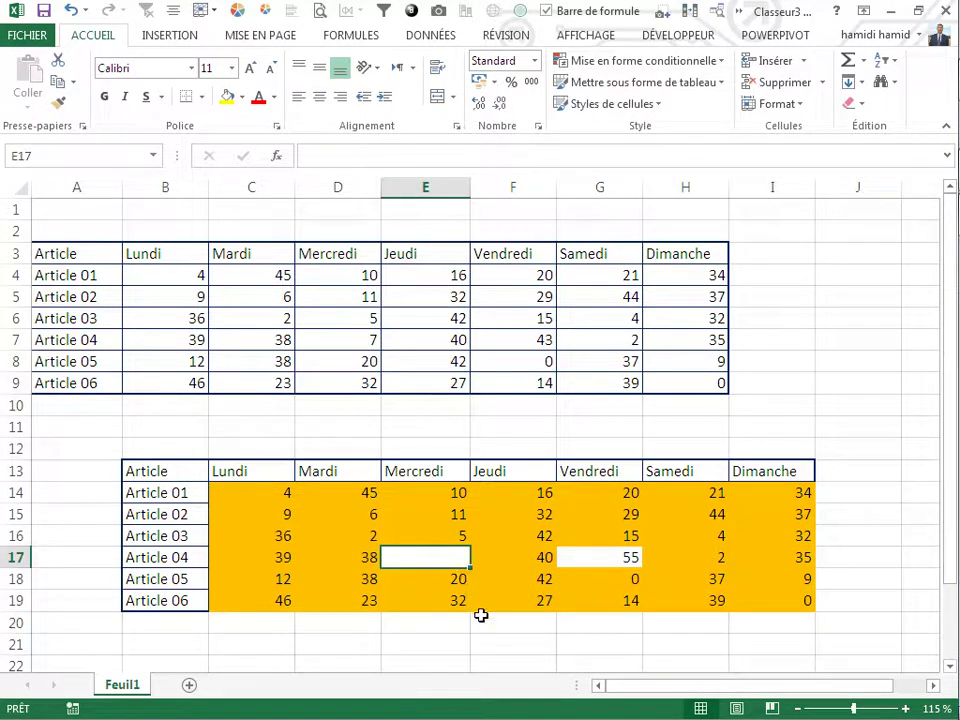
click(482, 617)
click(358, 531)
text(gj)
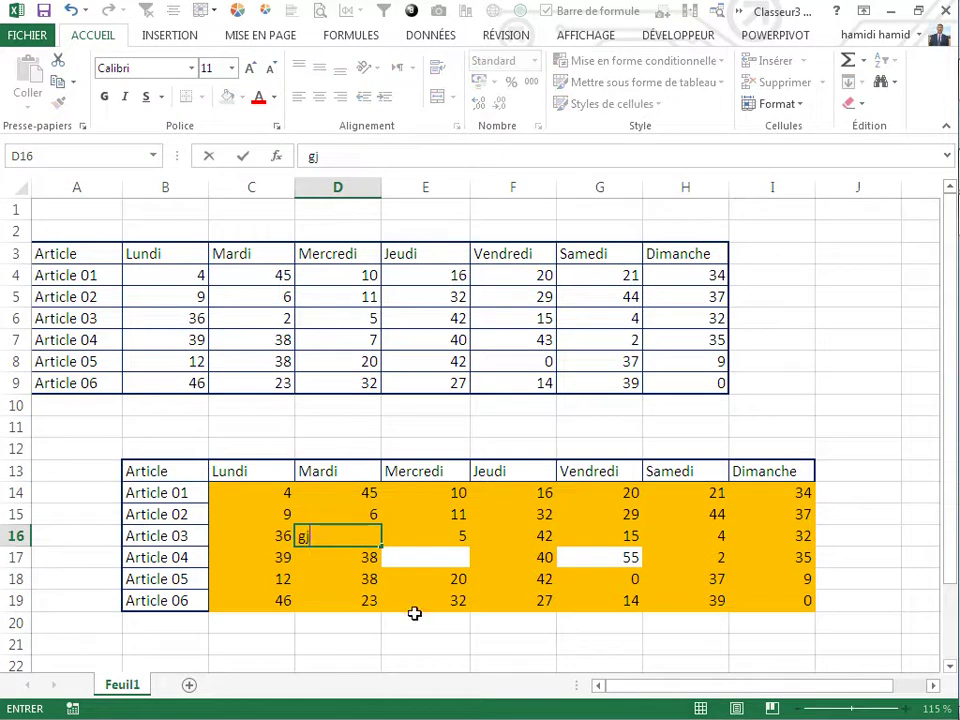
click(414, 622)
Step: Type 'hyi' into E15, 2 into H16 and 0 into H18
click(456, 520)
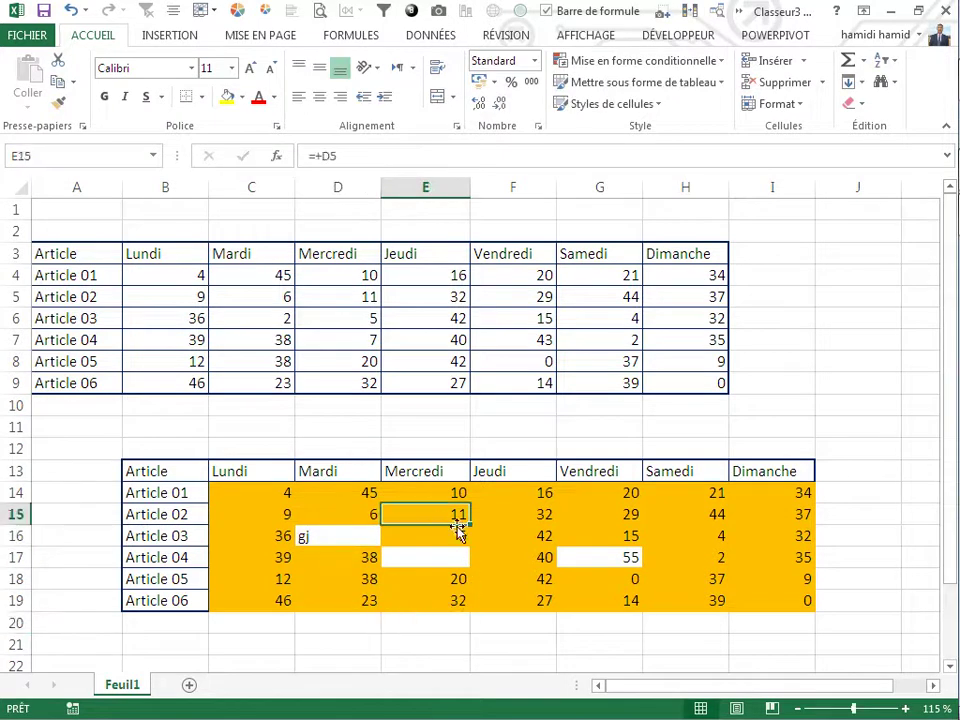
text(hyi)
click(626, 538)
click(704, 540)
text(2)
click(712, 578)
text(0)
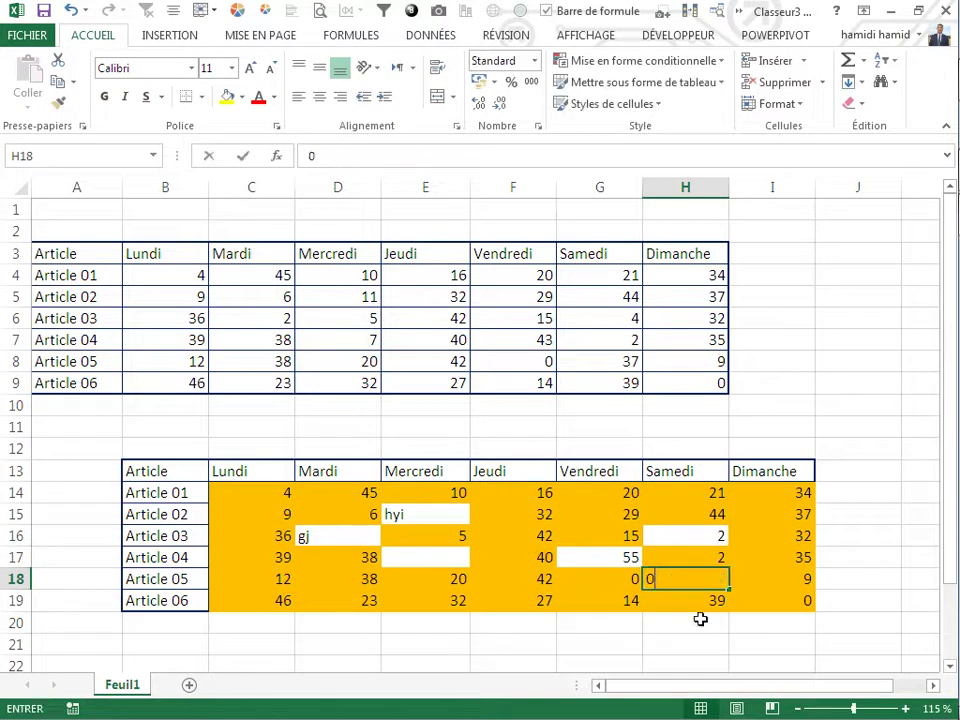
click(700, 619)
Step: Restore H18 and E17 formulas by extending G18 and D17 with the fill handle
click(633, 586)
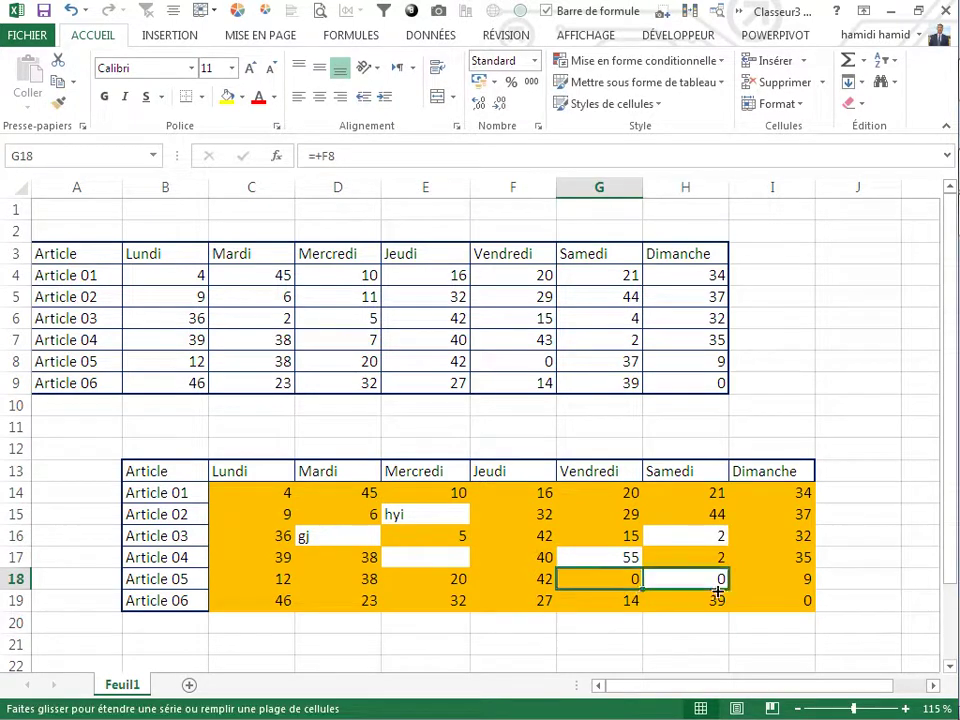
drag(641, 592, 700, 597)
click(362, 561)
drag(381, 567, 497, 578)
click(494, 555)
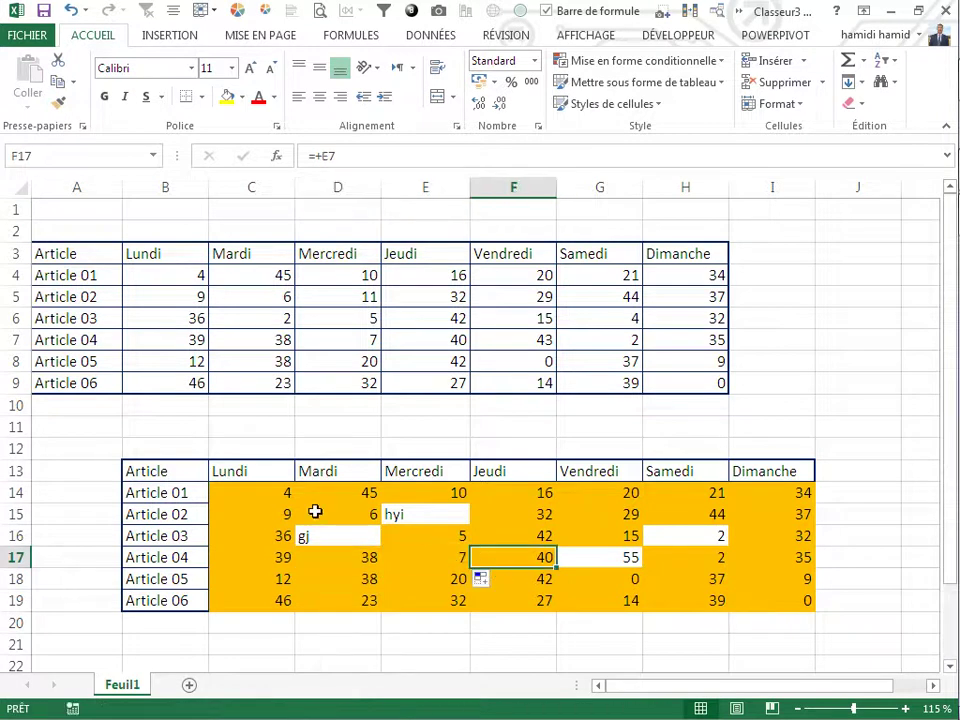
mouse_move(277, 497)
mouse_down()
mouse_move(734, 601)
mouse_move(690, 606)
mouse_up()
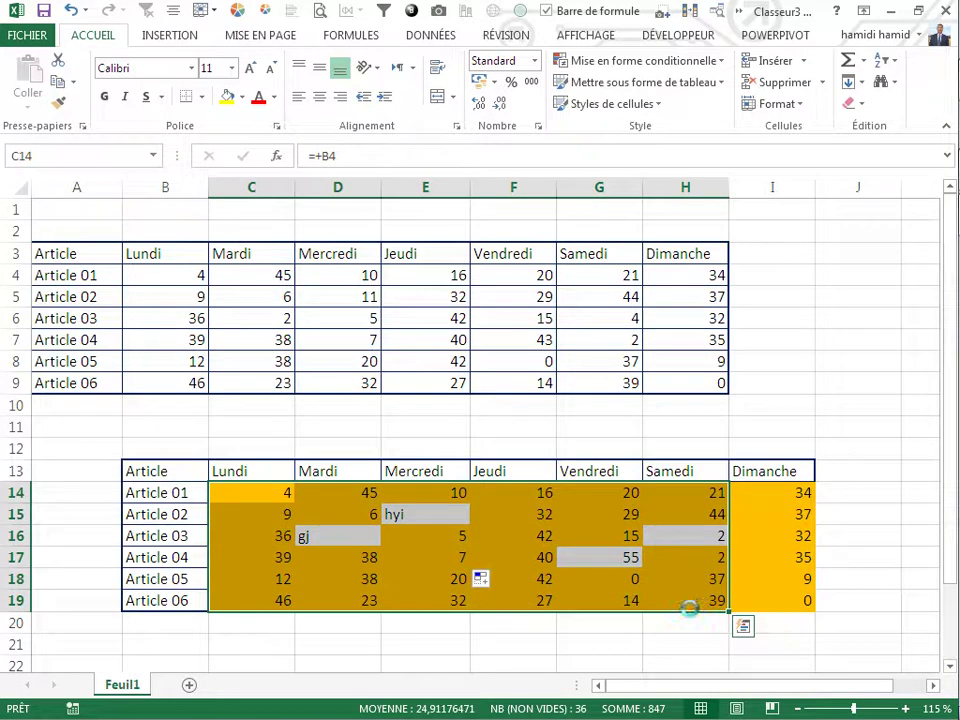
click(500, 563)
double_click(496, 562)
text(5)
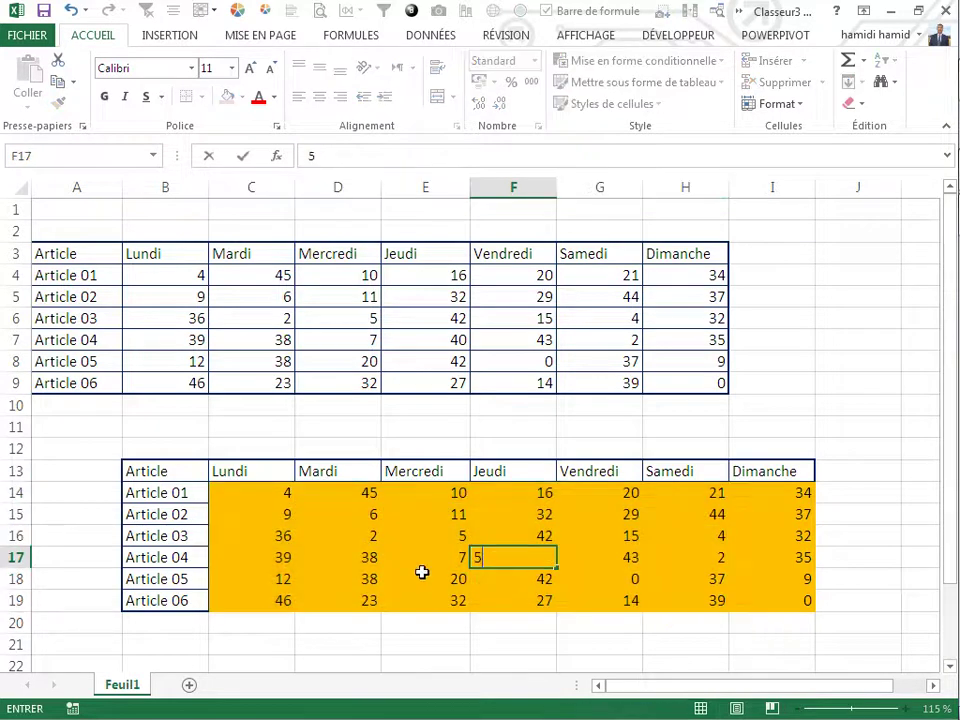
click(420, 572)
click(352, 537)
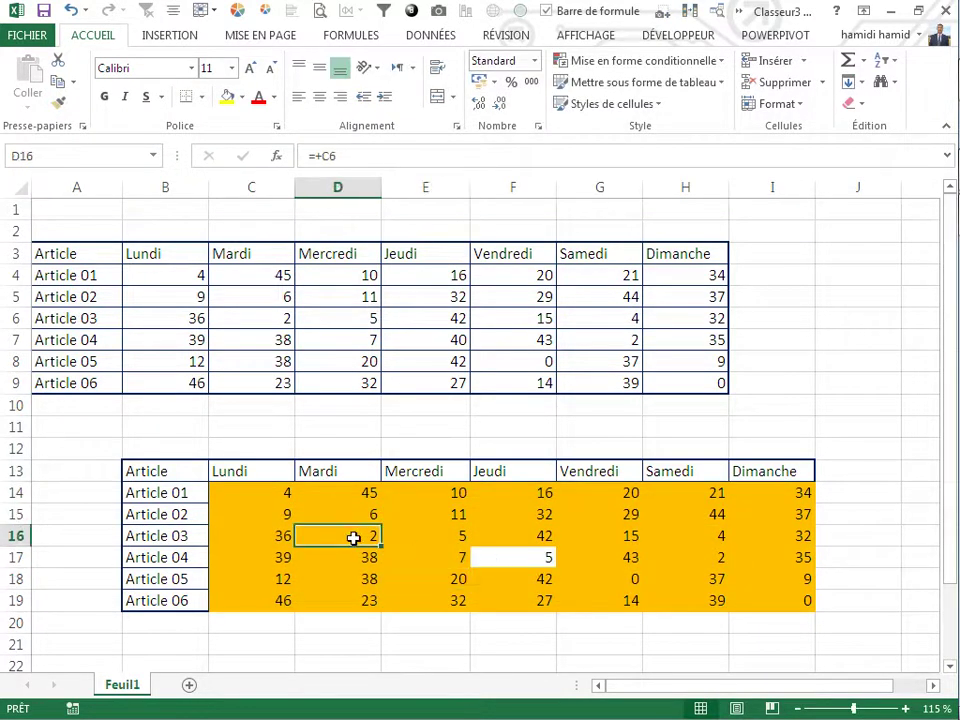
key(F2)
text(10)
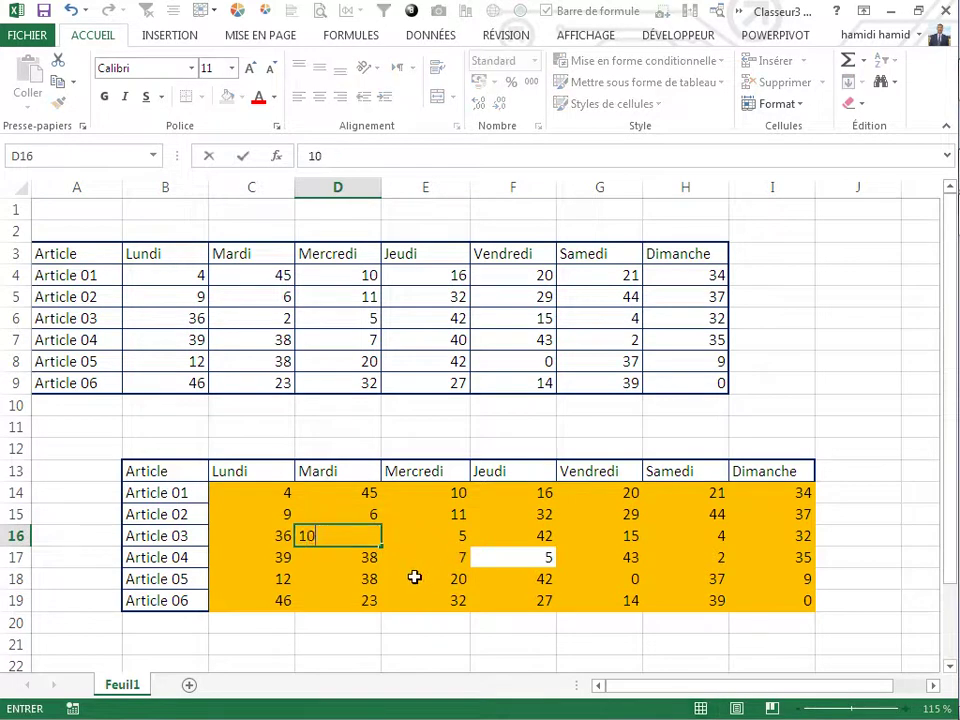
click(426, 579)
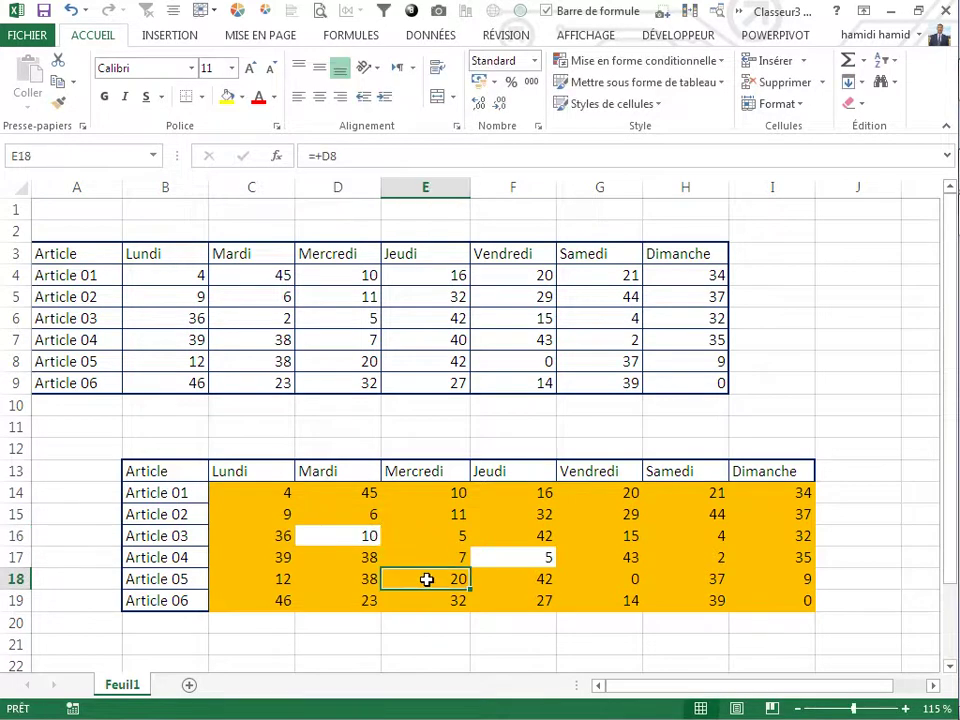
click(655, 433)
click(777, 364)
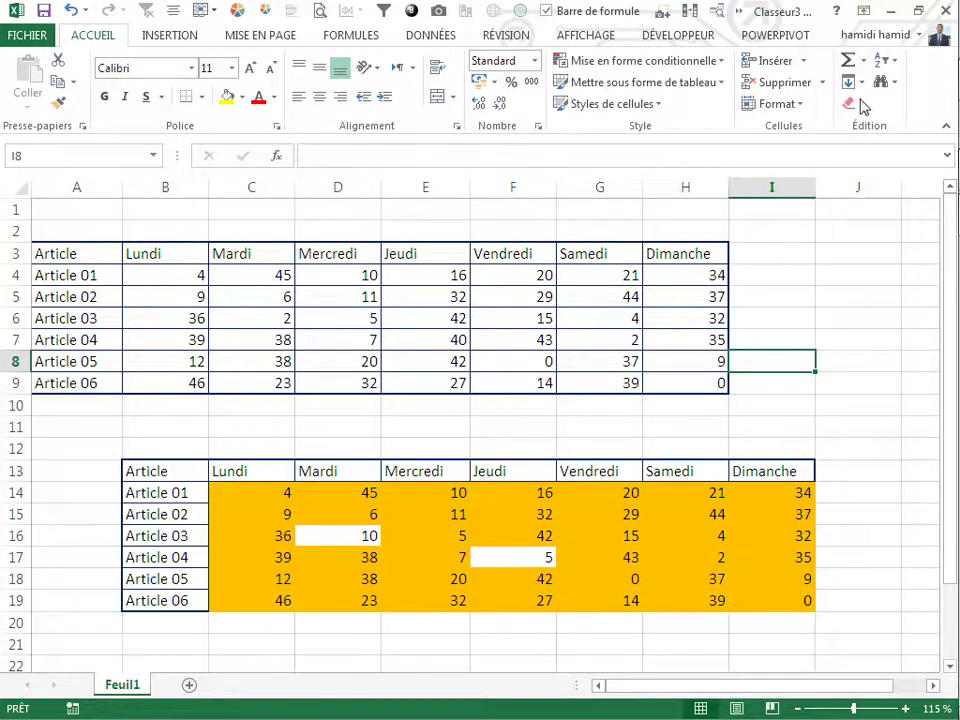
Step: Switch the ribbon display option to Masquer automatiquement le ruban (auto-hide)
click(864, 12)
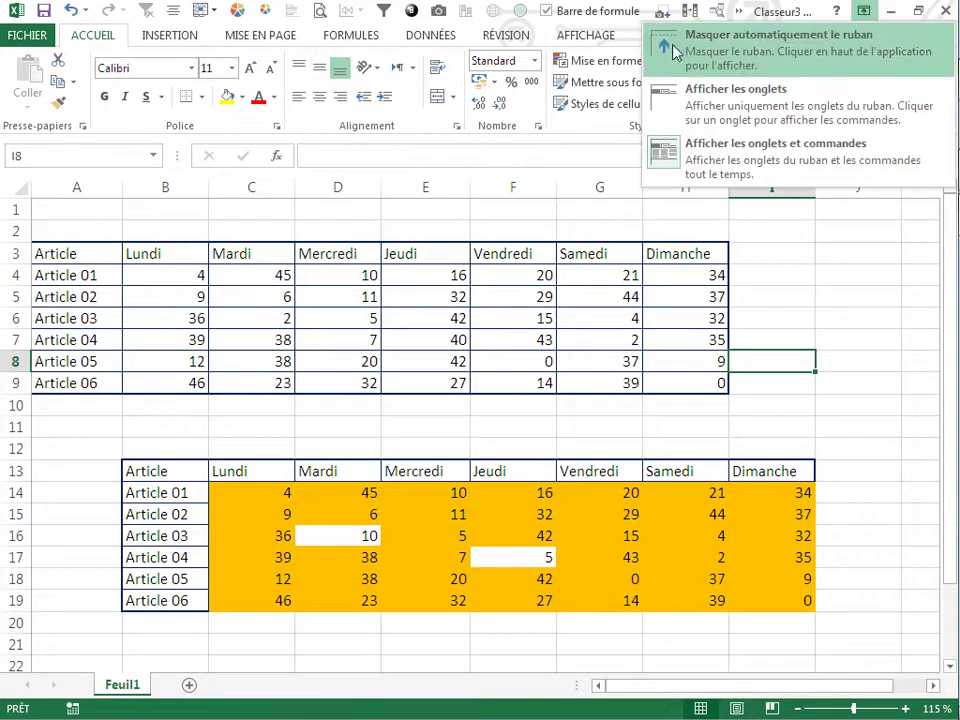
click(810, 229)
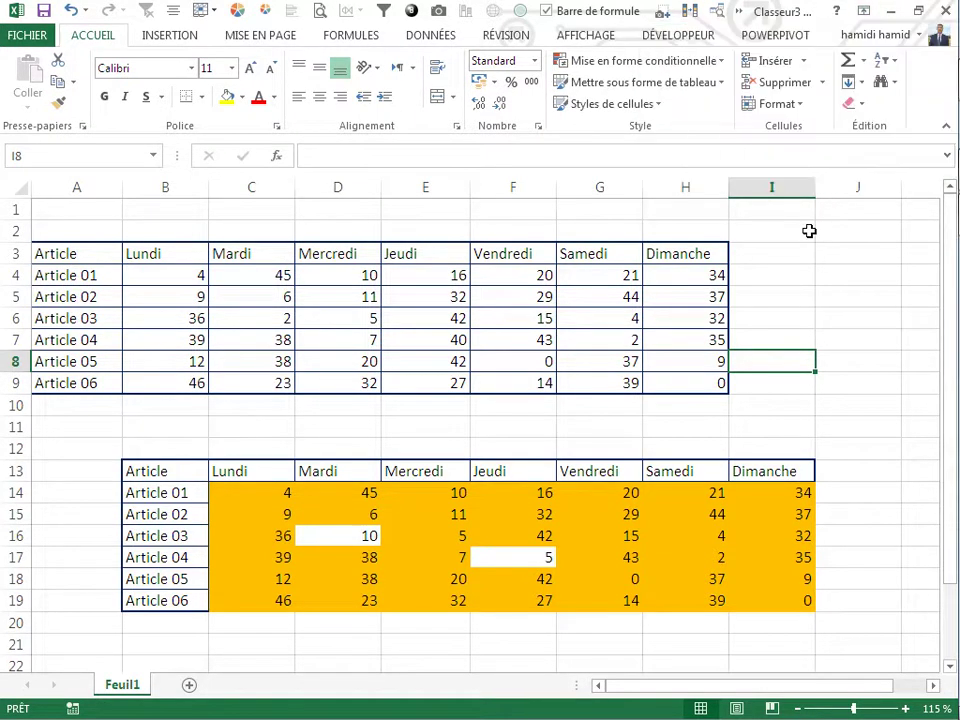
click(866, 14)
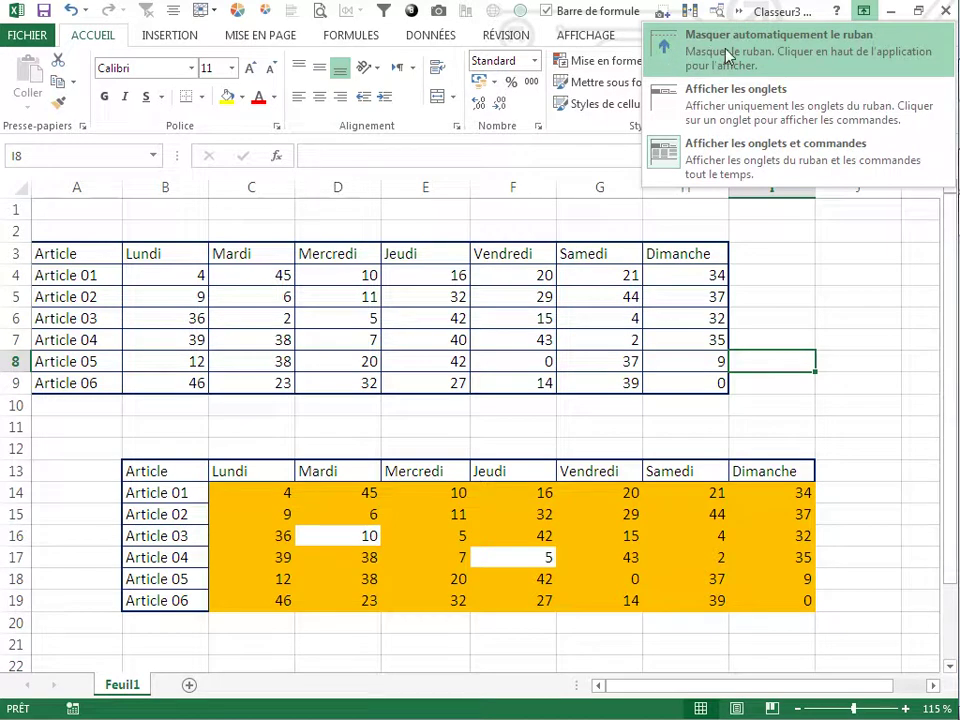
click(727, 57)
click(785, 288)
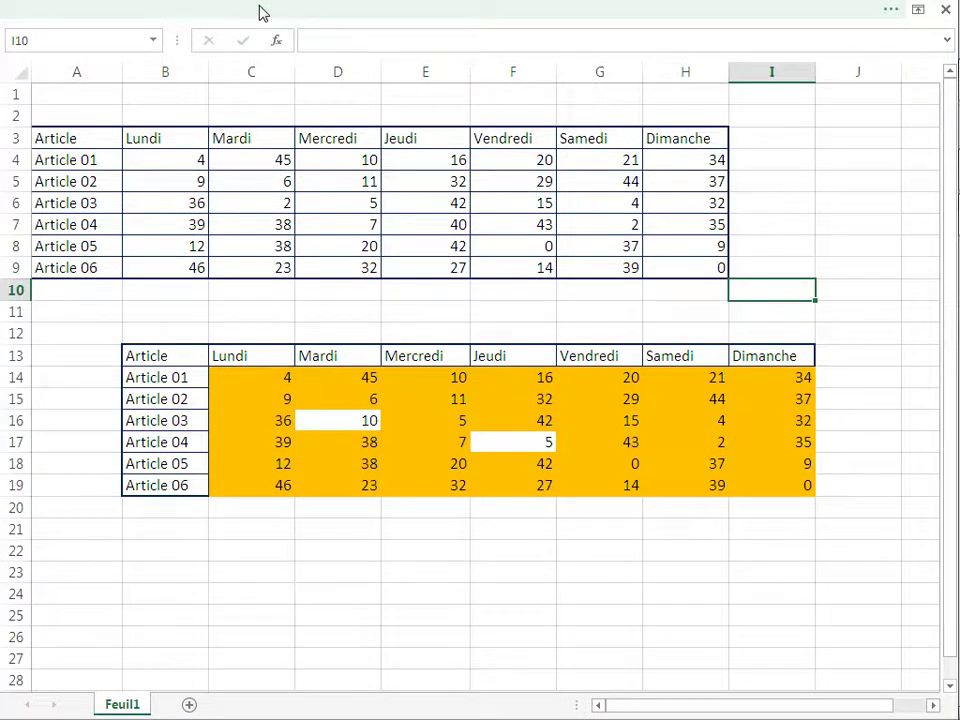
Step: Insert Webdings character 125 into cell I10 using the Symbol dialog
click(258, 12)
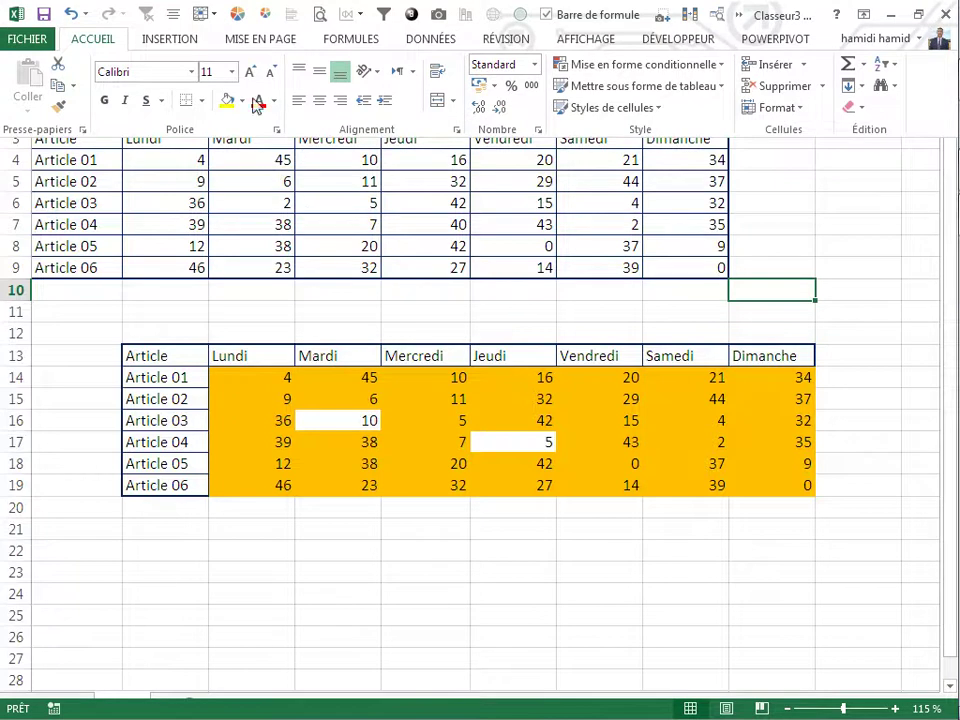
click(183, 45)
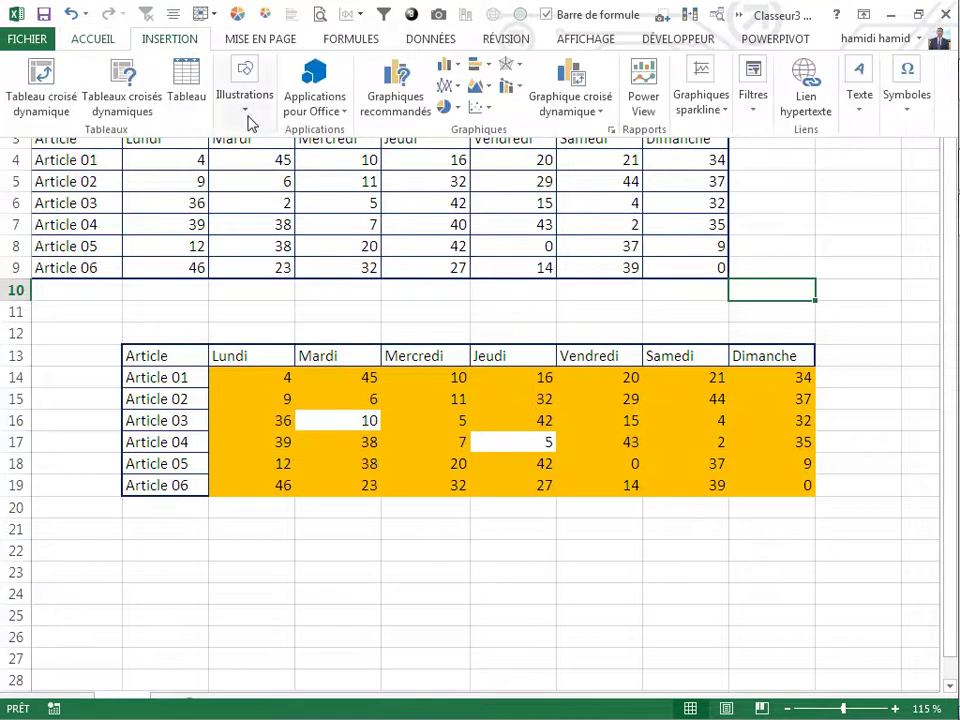
click(903, 105)
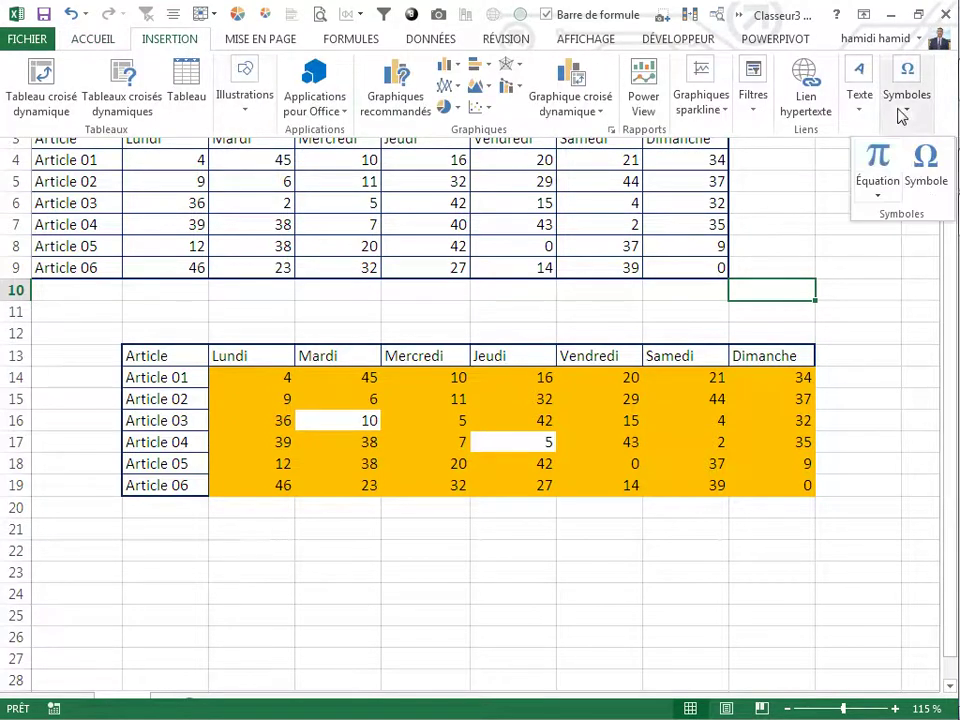
click(921, 181)
click(661, 286)
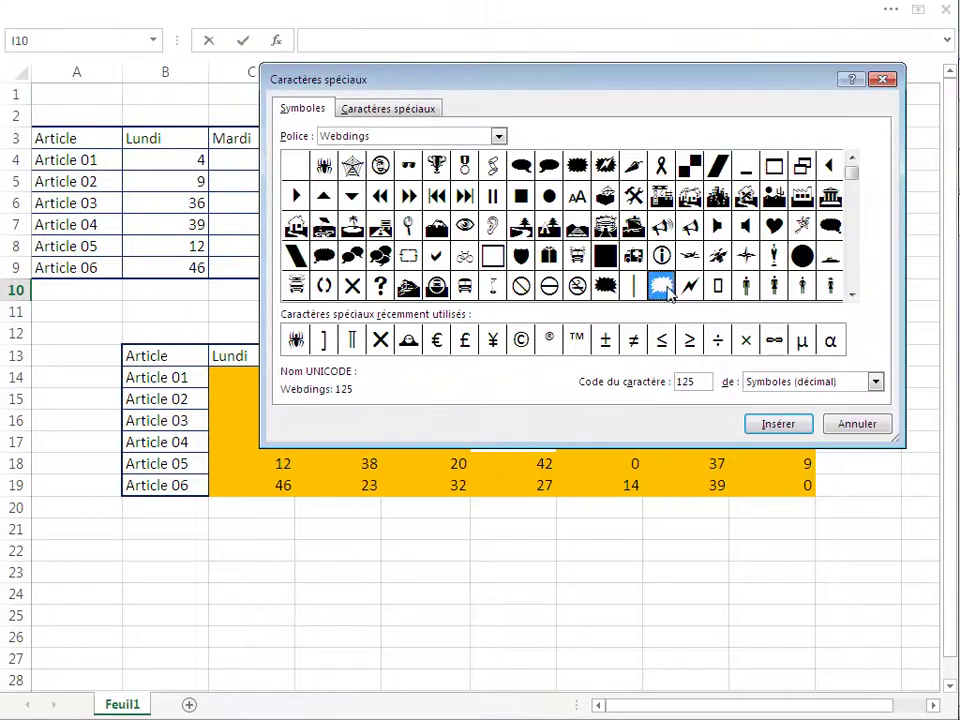
click(778, 424)
click(829, 428)
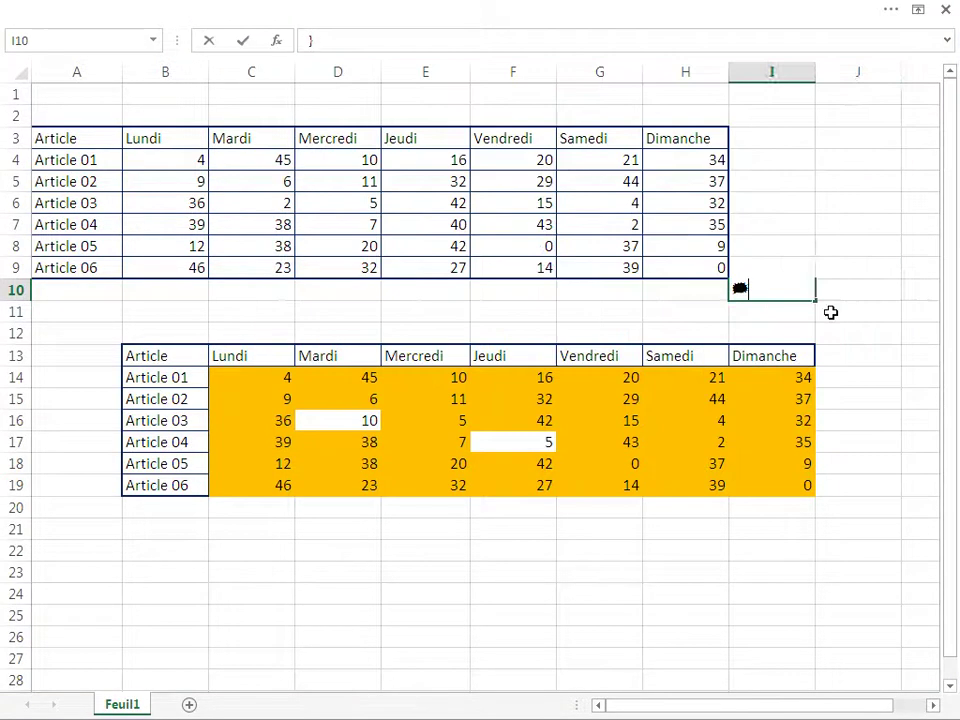
click(826, 262)
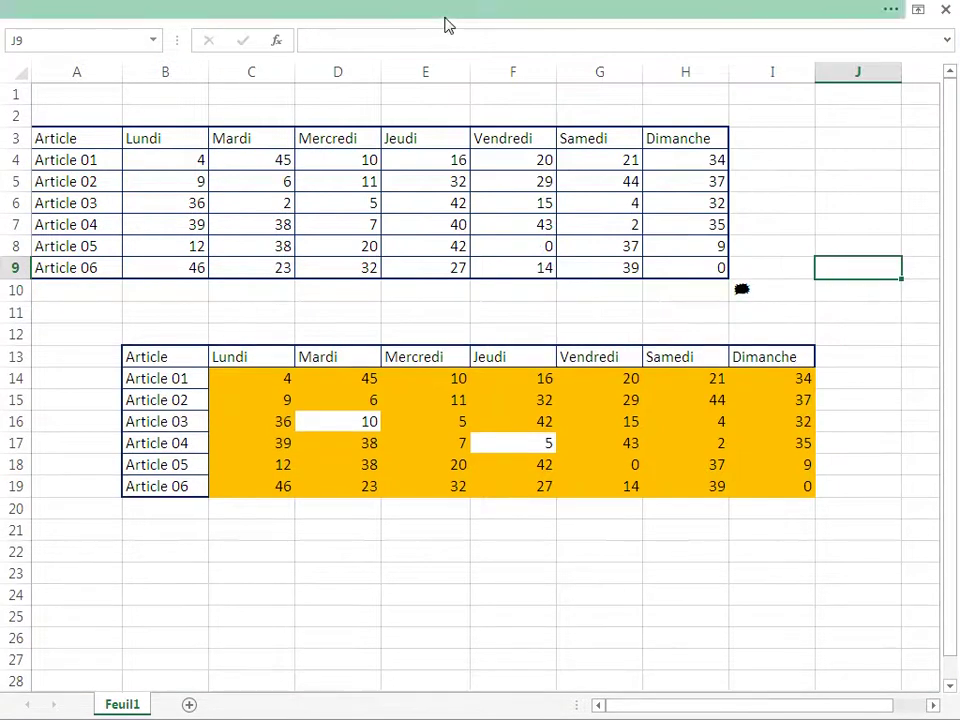
Step: Set the ribbon to permanently show both tabs and commands
click(446, 22)
click(340, 40)
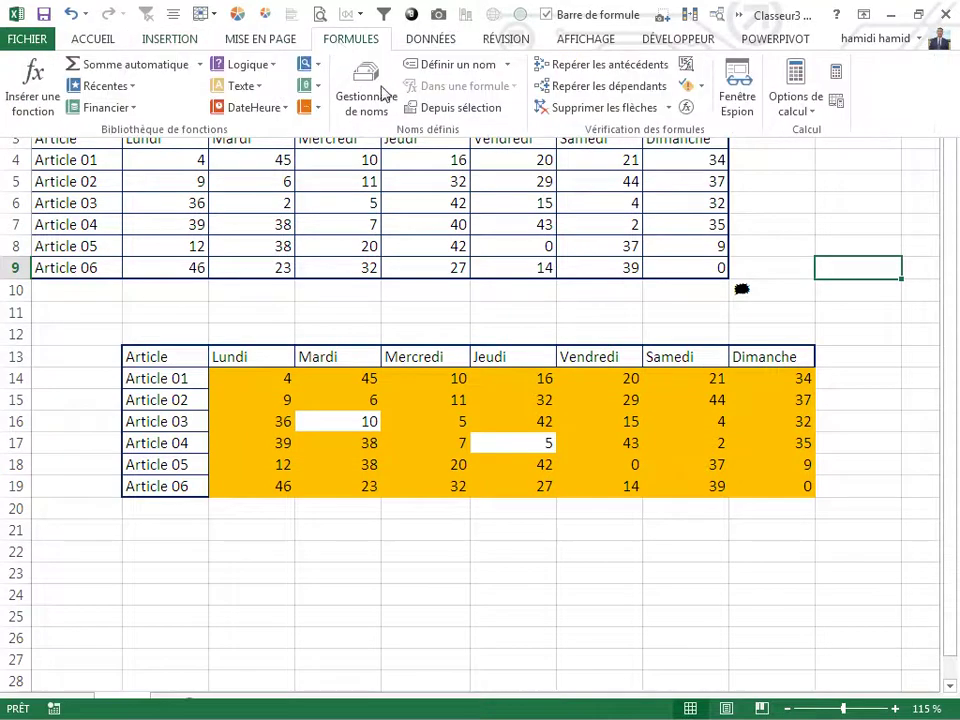
click(446, 261)
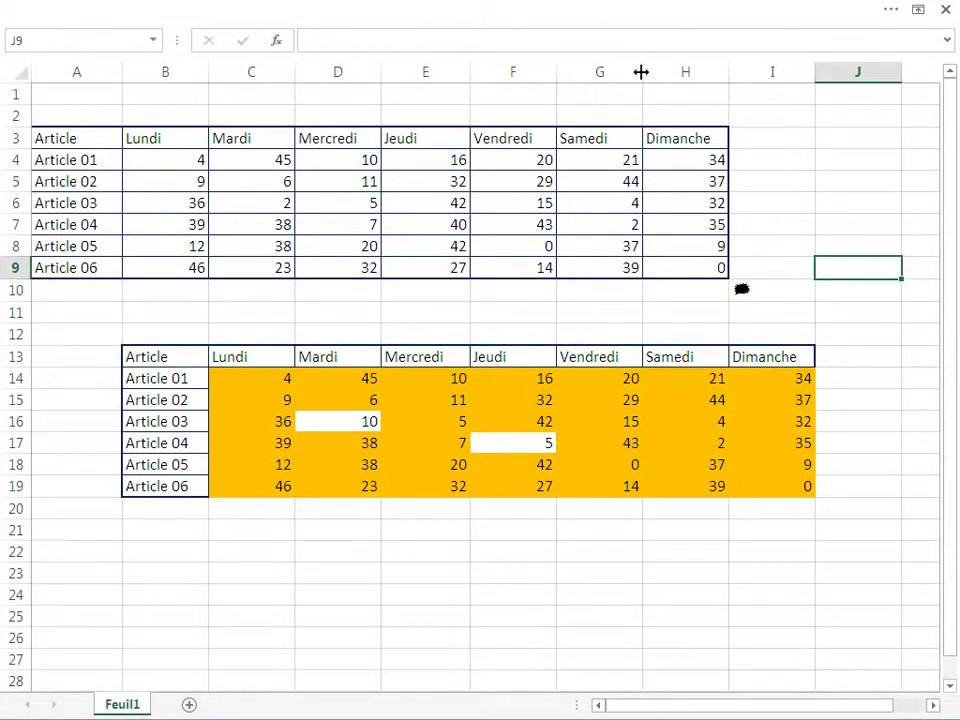
click(918, 9)
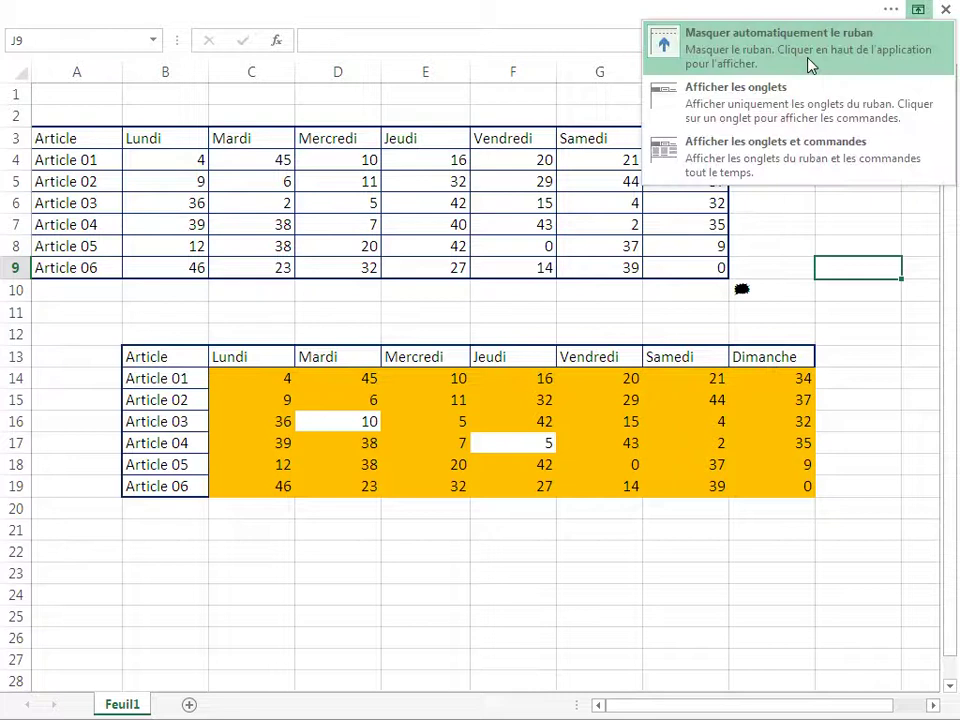
click(700, 150)
Step: Change the ribbon display option to Afficher les onglets, showing tabs only
click(531, 249)
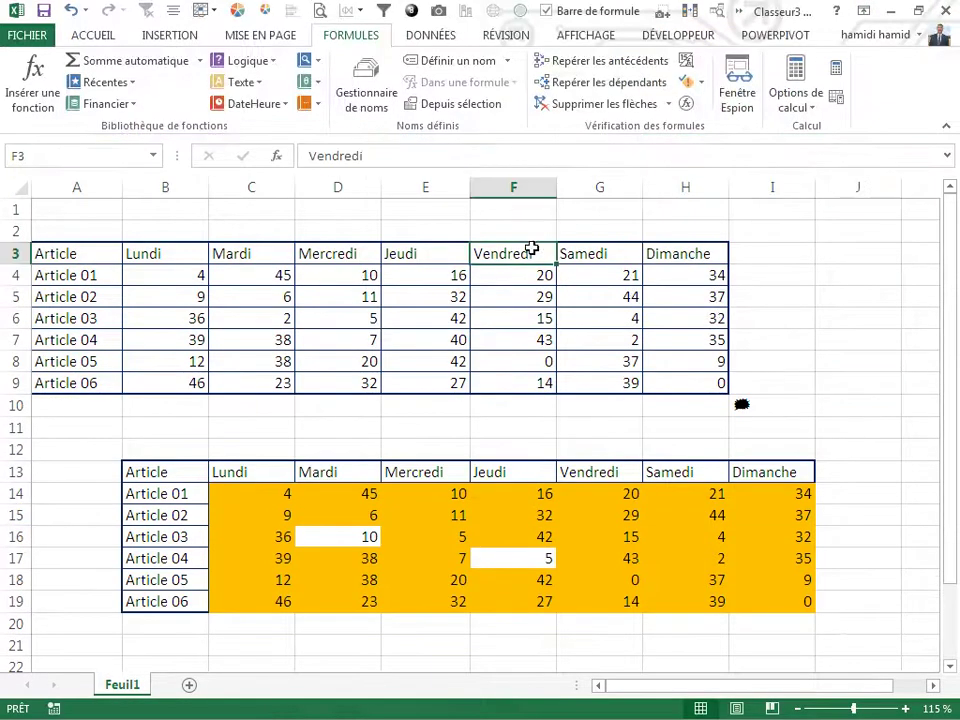
click(522, 298)
click(863, 11)
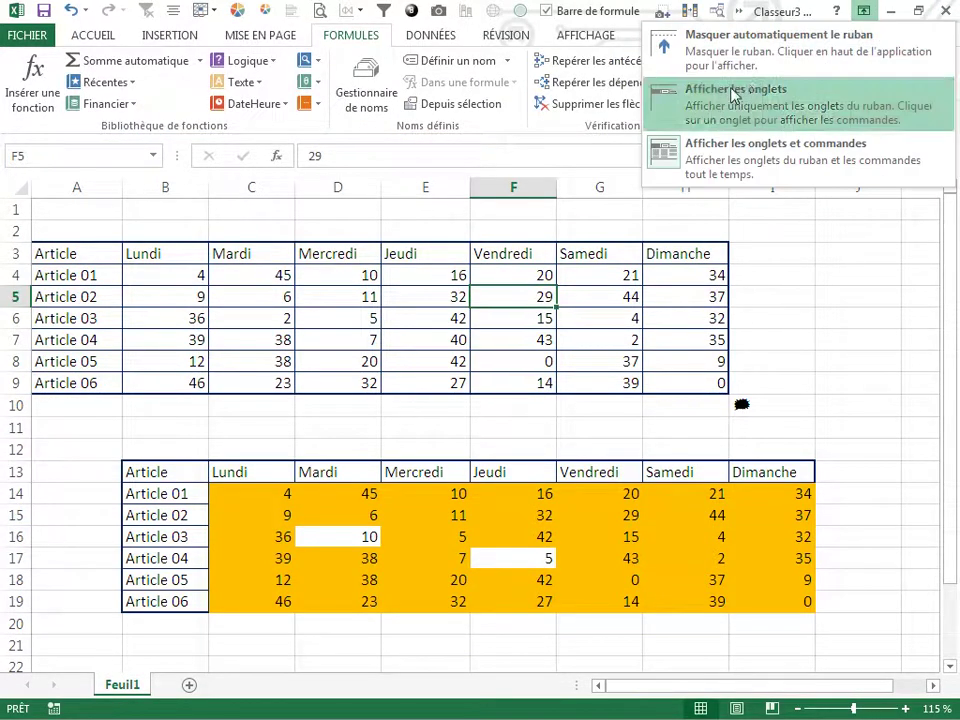
click(700, 108)
click(769, 305)
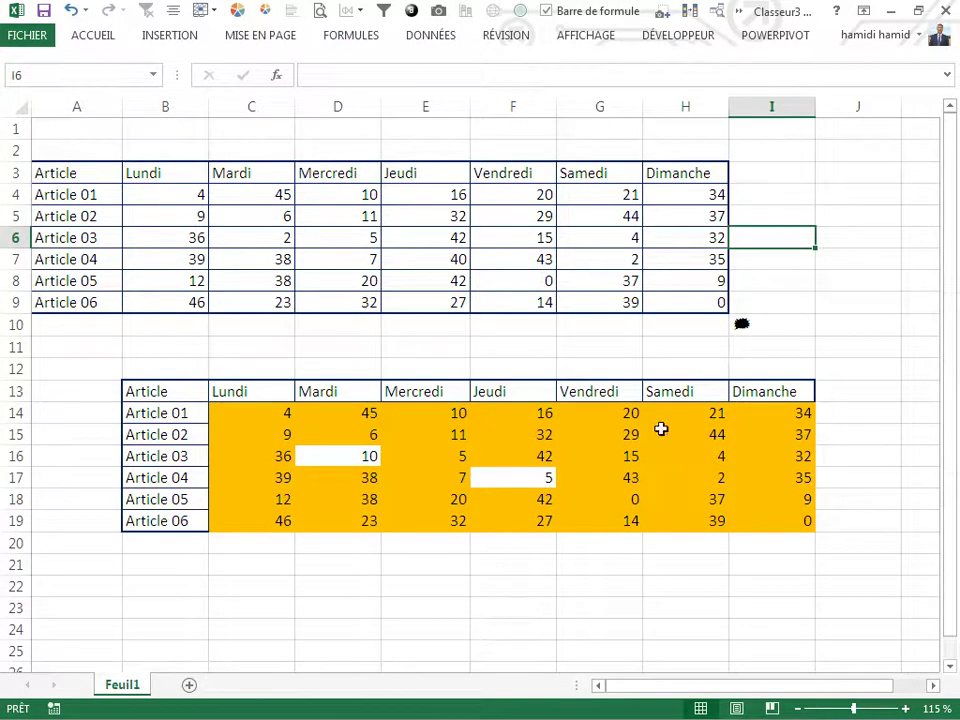
click(538, 568)
Step: Enter the date 11-10-2016 in cell F22, correcting a mistyped digit
click(419, 610)
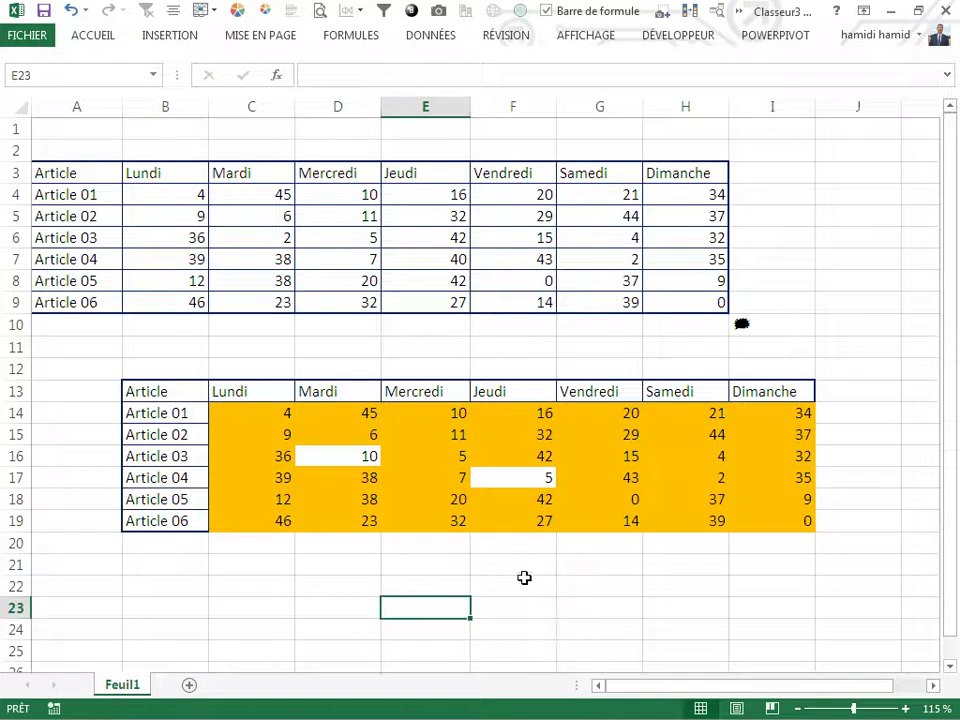
click(524, 580)
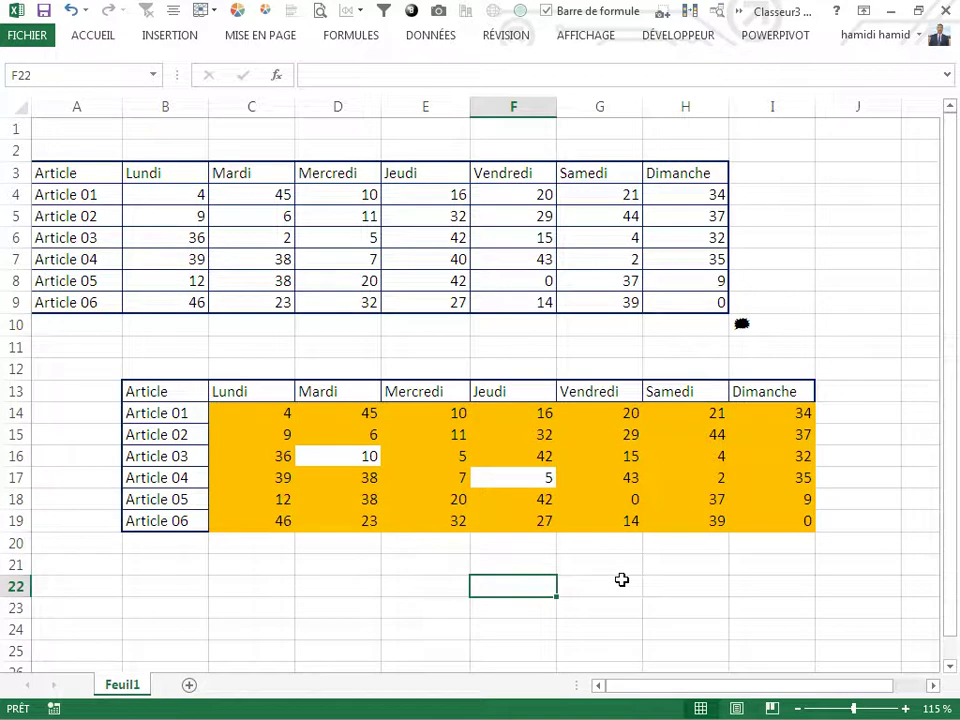
text(11-)
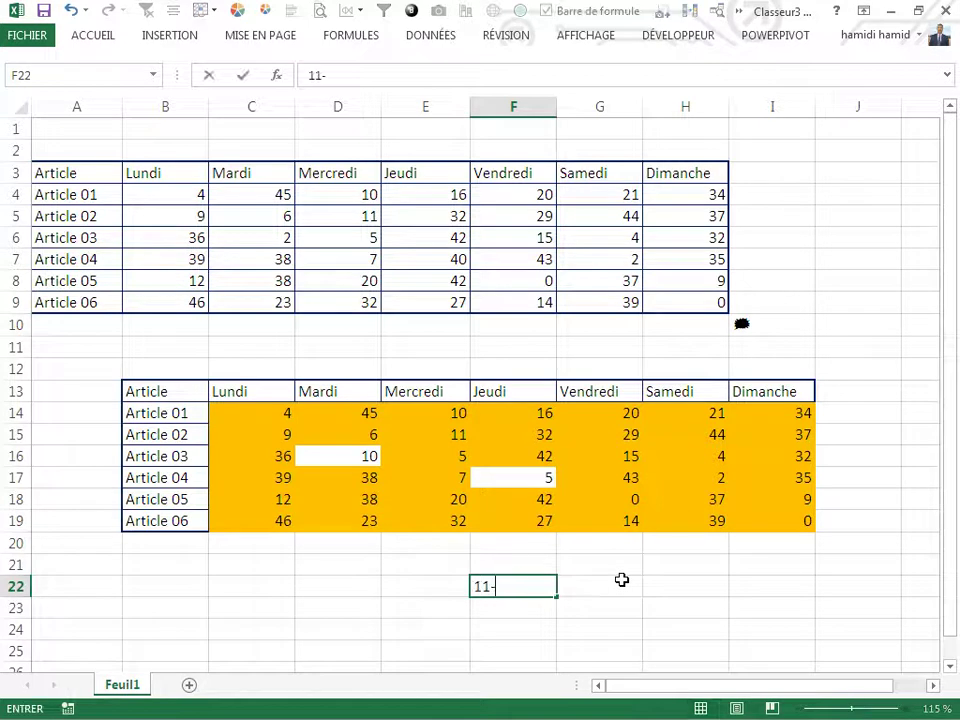
text(10-2101)
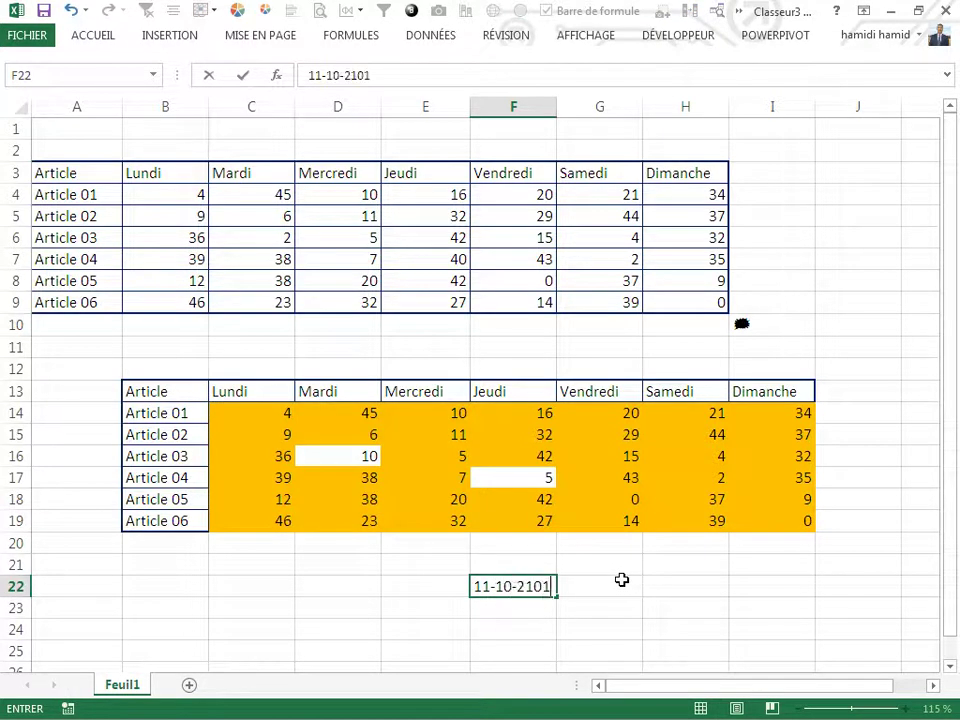
key(BackSpace)
key(BackSpace)
key(BackSpace)
text(016)
key(Return)
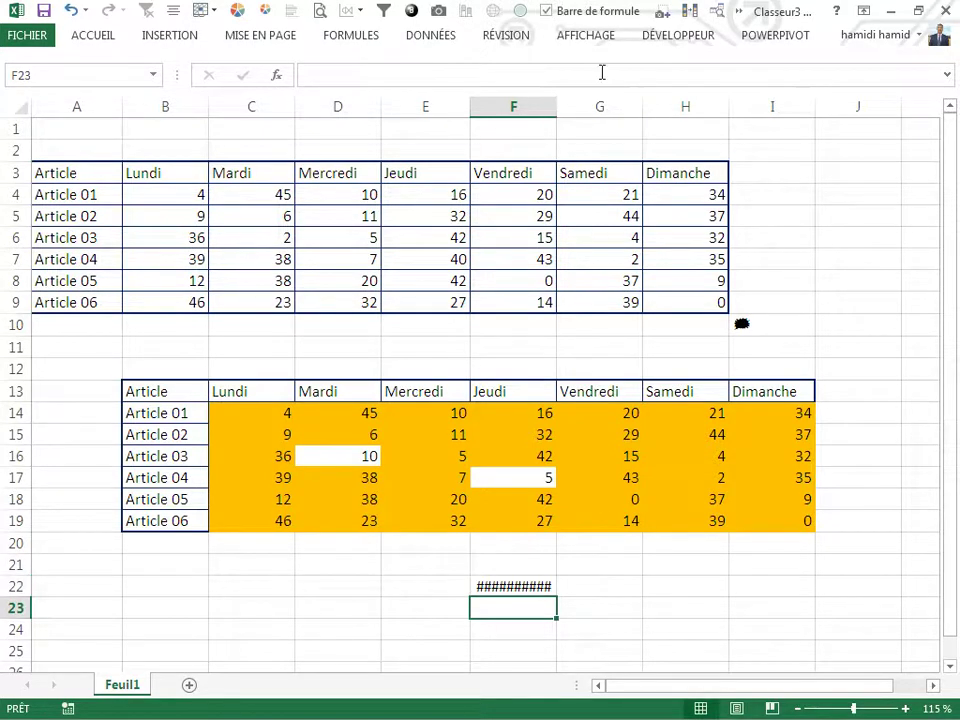